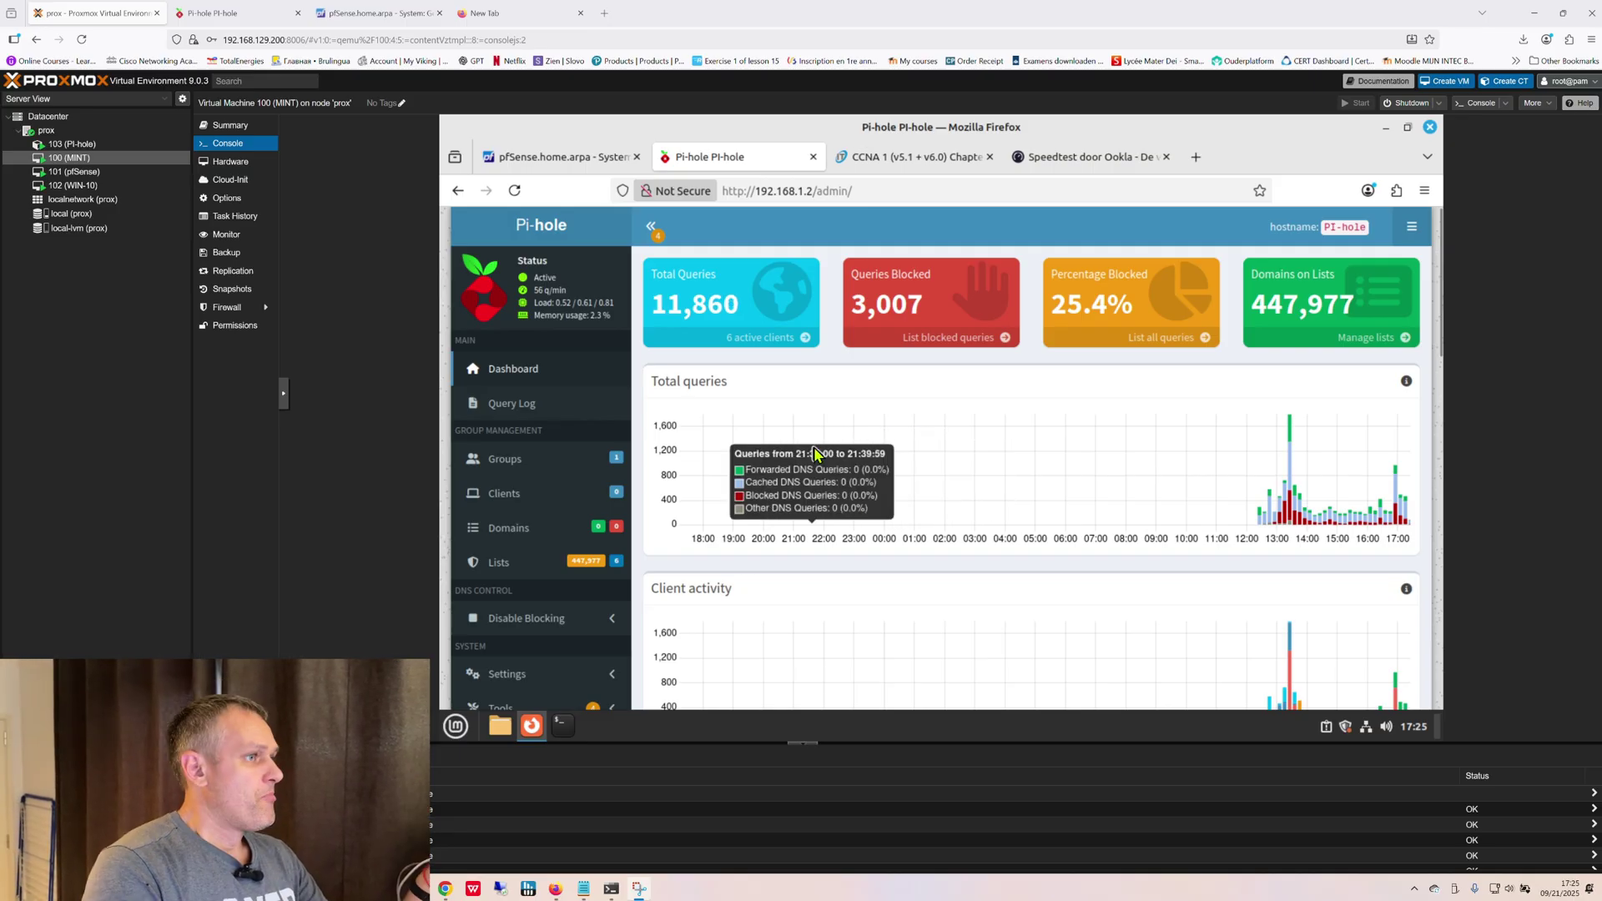
Scroll to Pi-hole's query type and upstream server pie charts, then switch to pfSense General Setup.
{"action": "scroll", "coordinate": [818, 455], "scroll_direction": "down", "scroll_amount": 5}
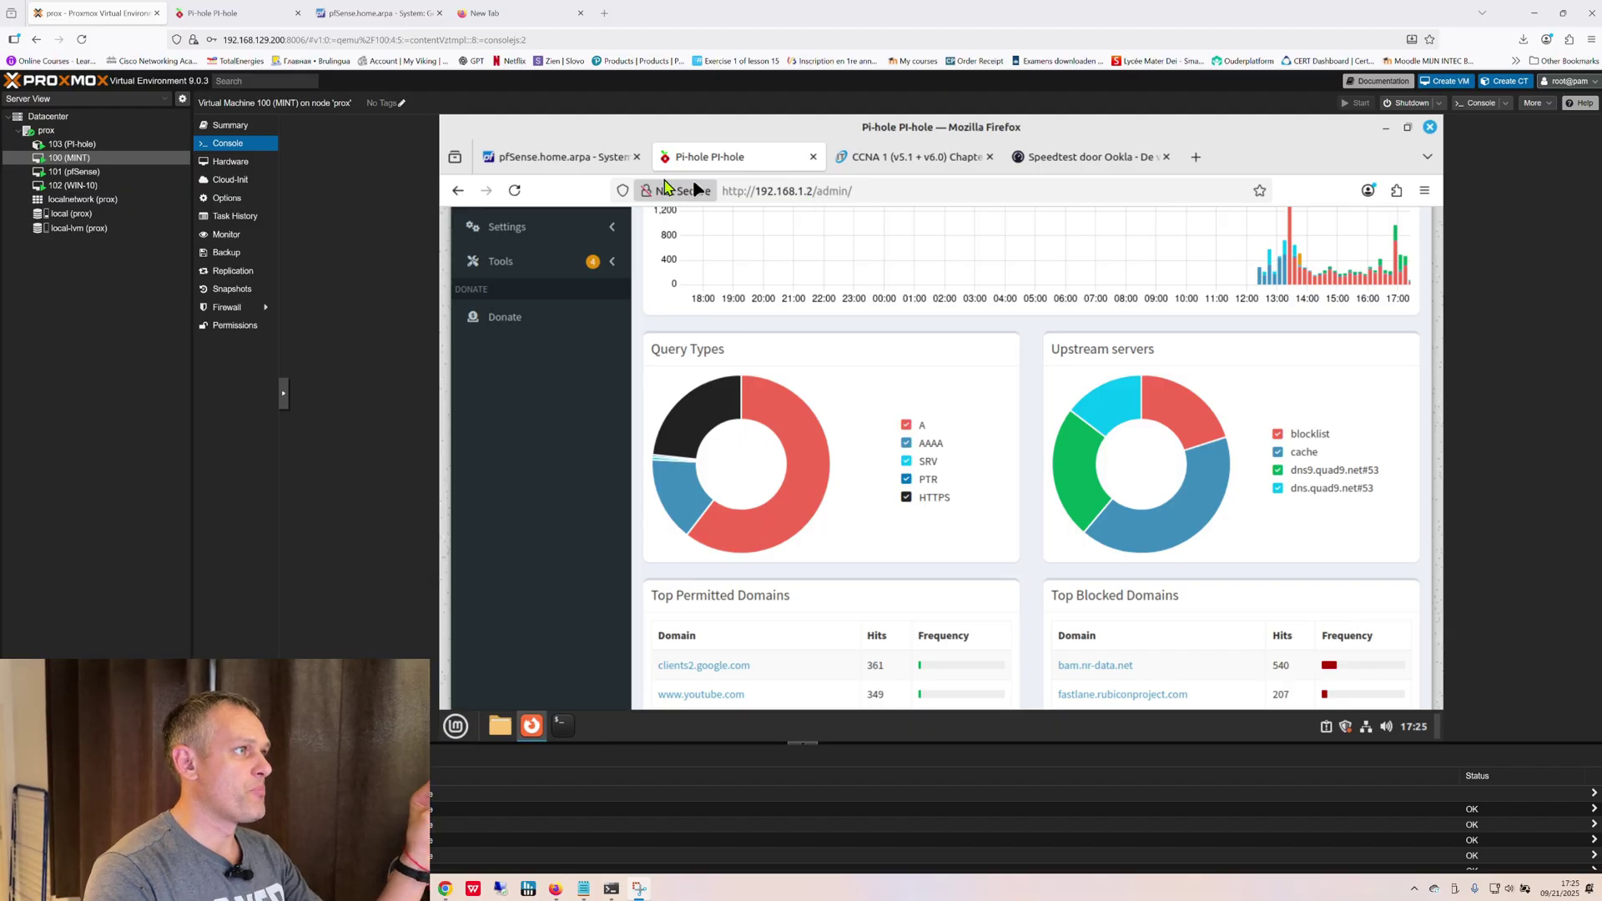
{"action": "left_click", "coordinate": [575, 163]}
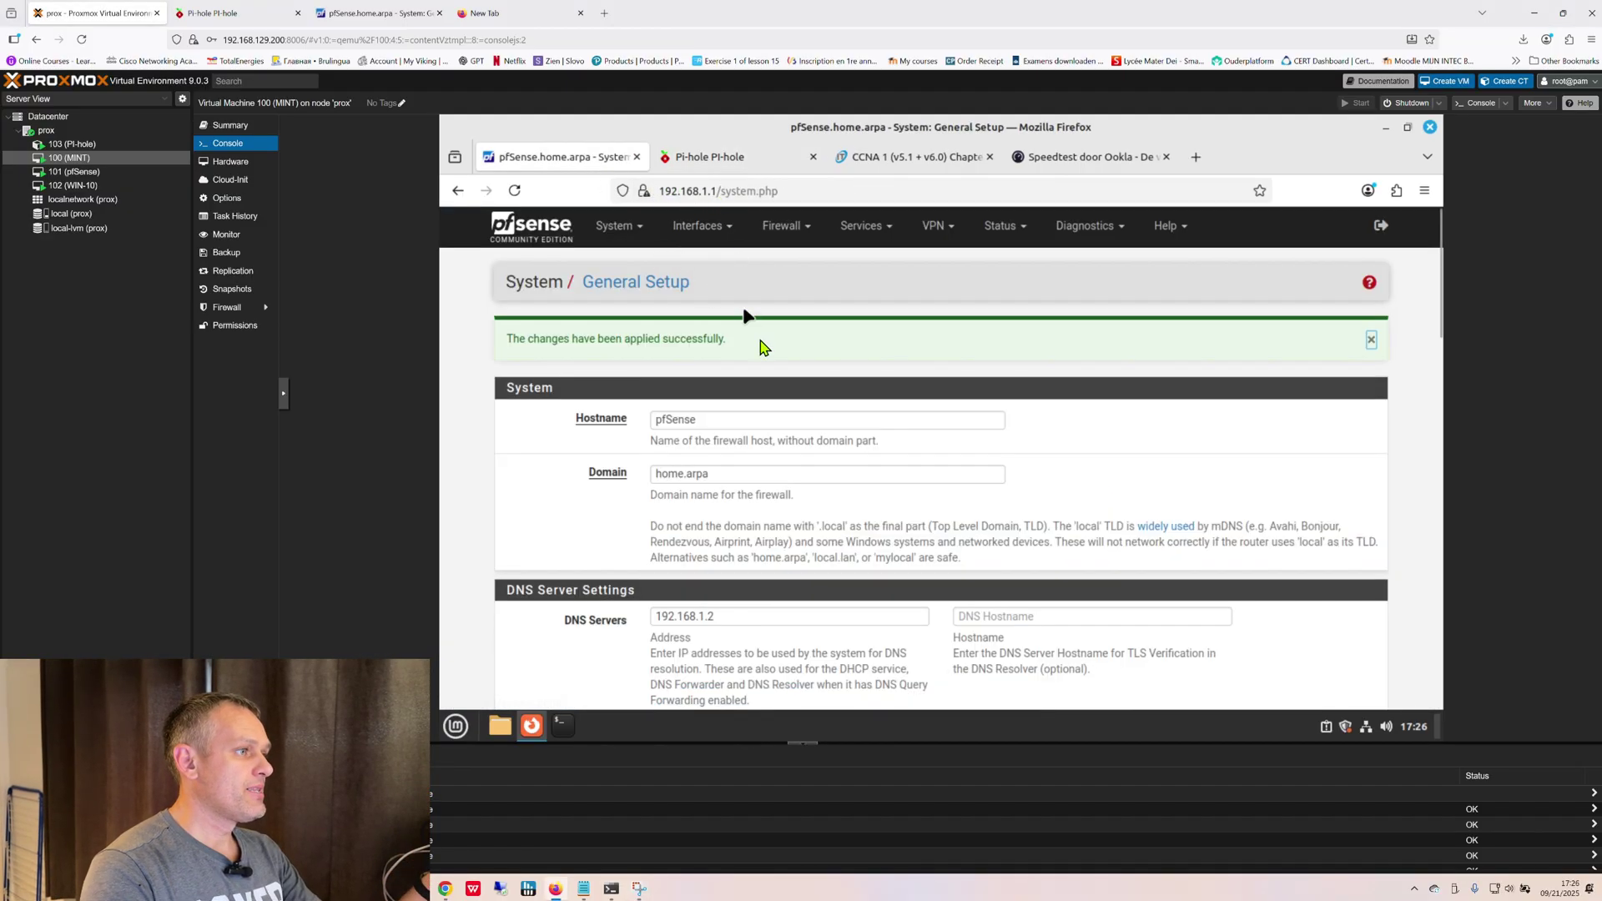
Scroll to pfSense's DNS Server Settings, which list 192.168.1.2 as the only DNS server.
{"action": "scroll", "coordinate": [776, 427], "scroll_direction": "down", "scroll_amount": 3}
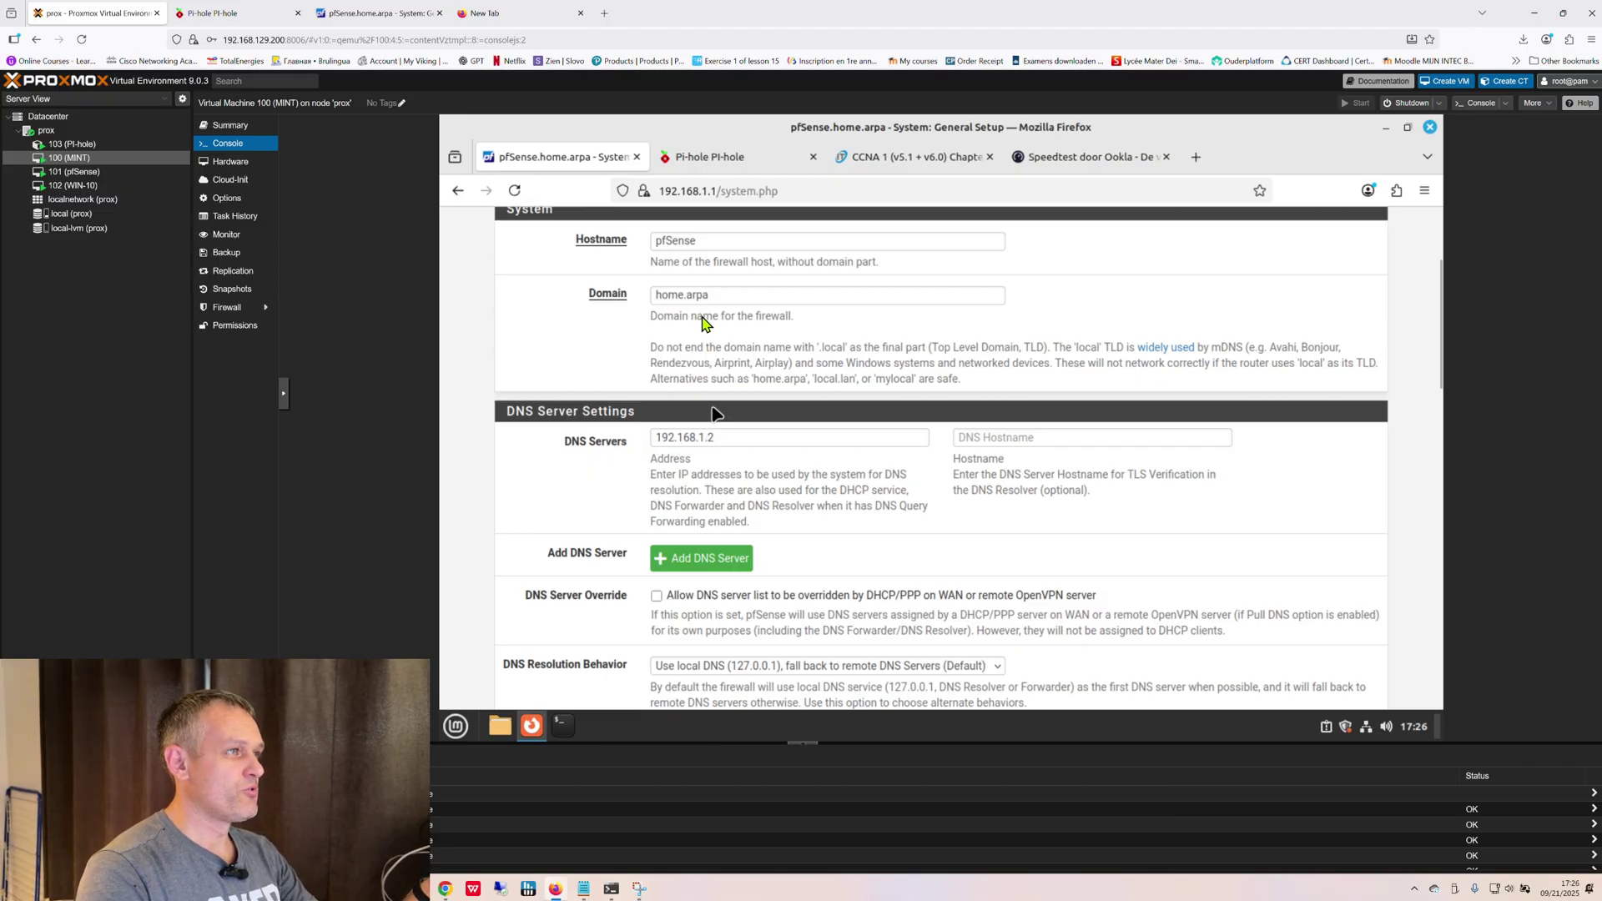
Return to the Pi-hole dashboard and scroll through its statistics.
{"action": "left_click", "coordinate": [721, 158]}
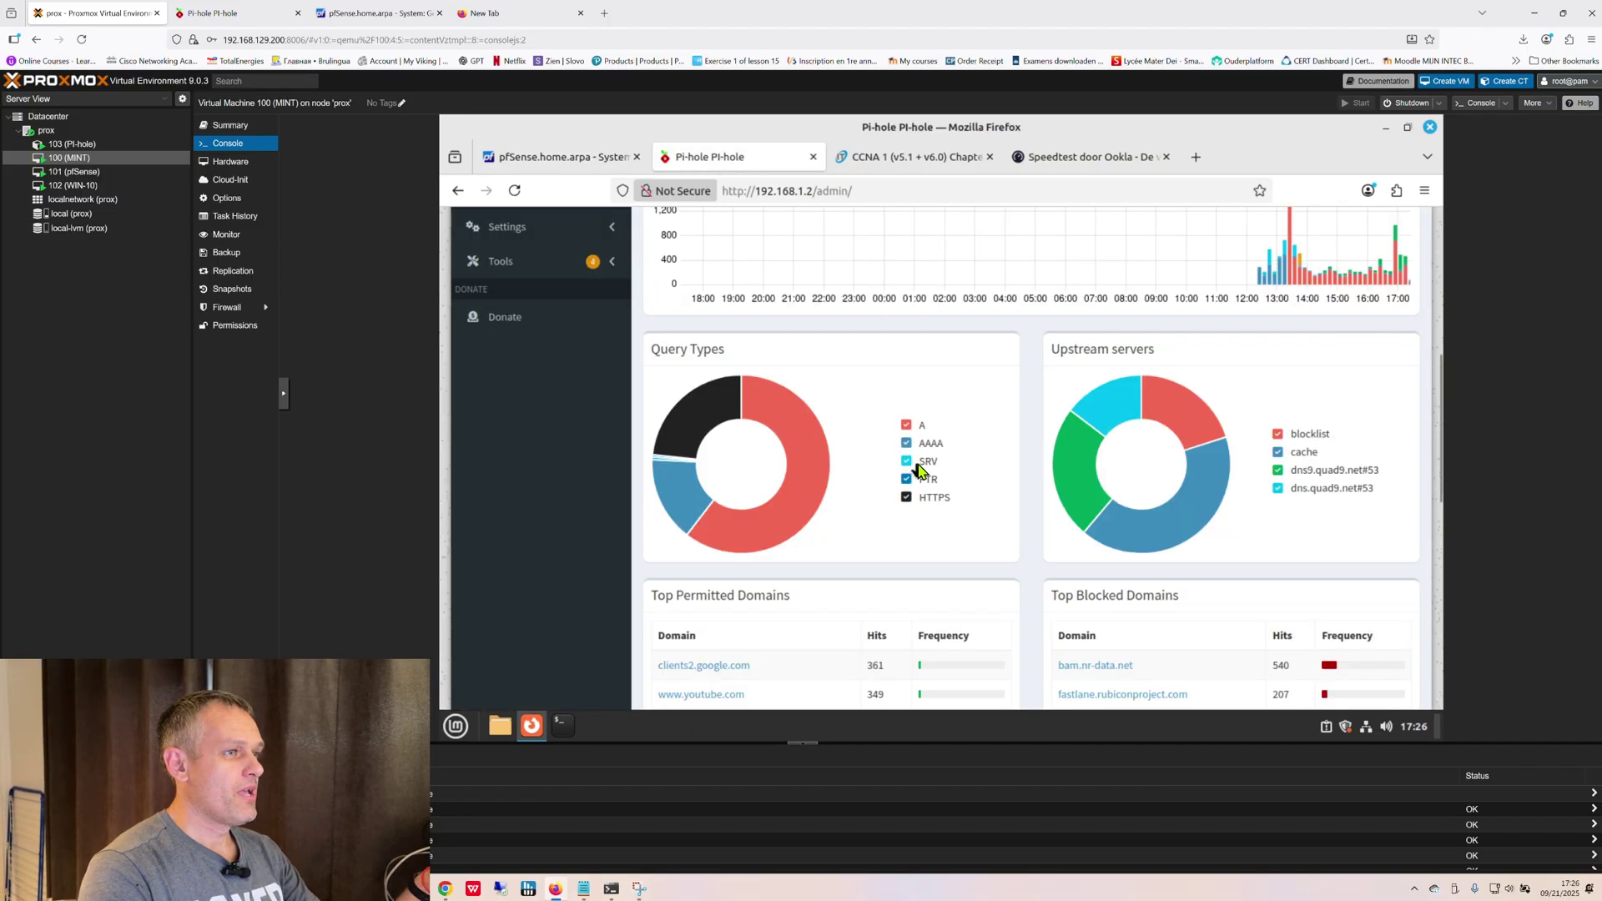
{"action": "scroll", "coordinate": [915, 470], "scroll_direction": "down", "scroll_amount": 4}
{"action": "scroll", "coordinate": [915, 467], "scroll_direction": "up", "scroll_amount": 8}
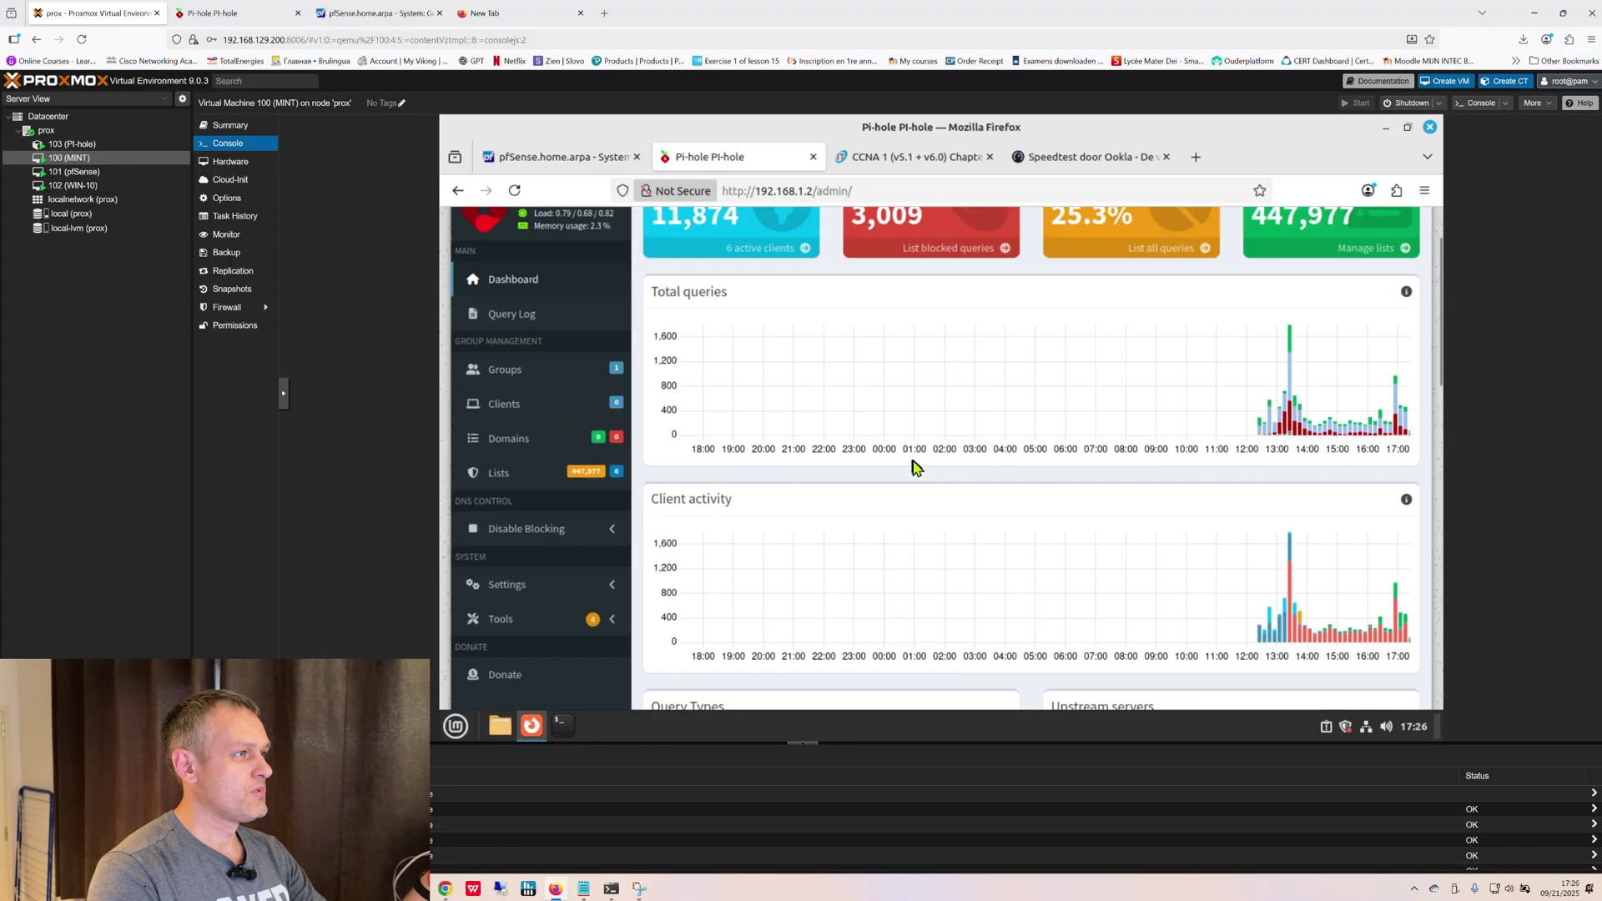
{"action": "scroll", "coordinate": [566, 392], "scroll_direction": "down", "scroll_amount": 2}
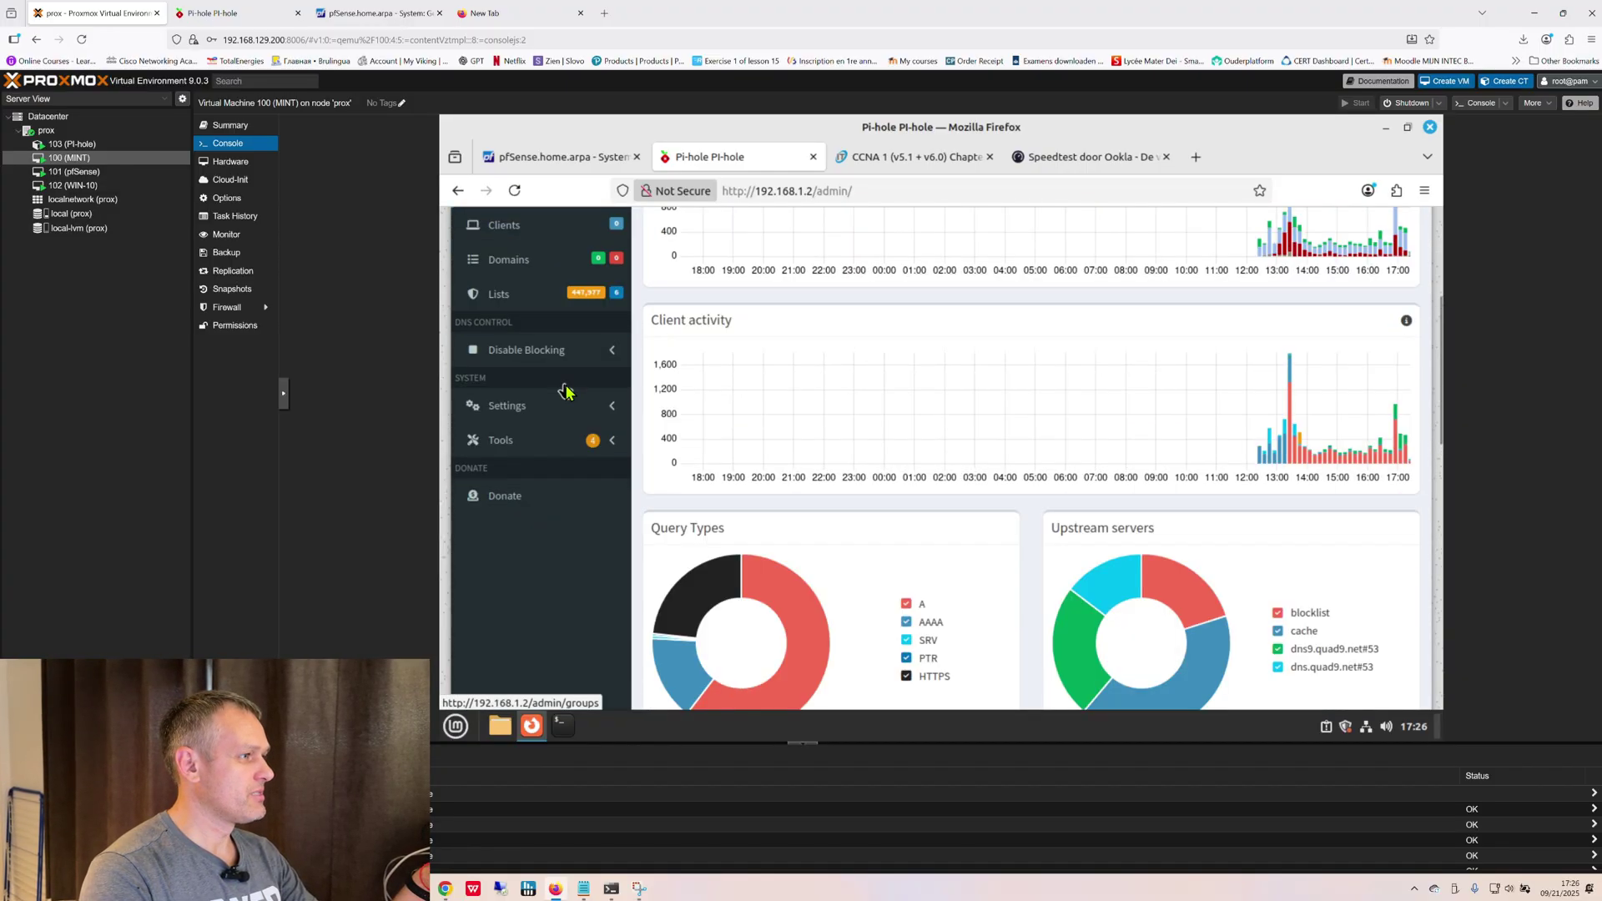
{"action": "scroll", "coordinate": [565, 391], "scroll_direction": "down", "scroll_amount": 1}
{"action": "scroll", "coordinate": [542, 383], "scroll_direction": "up", "scroll_amount": 2}
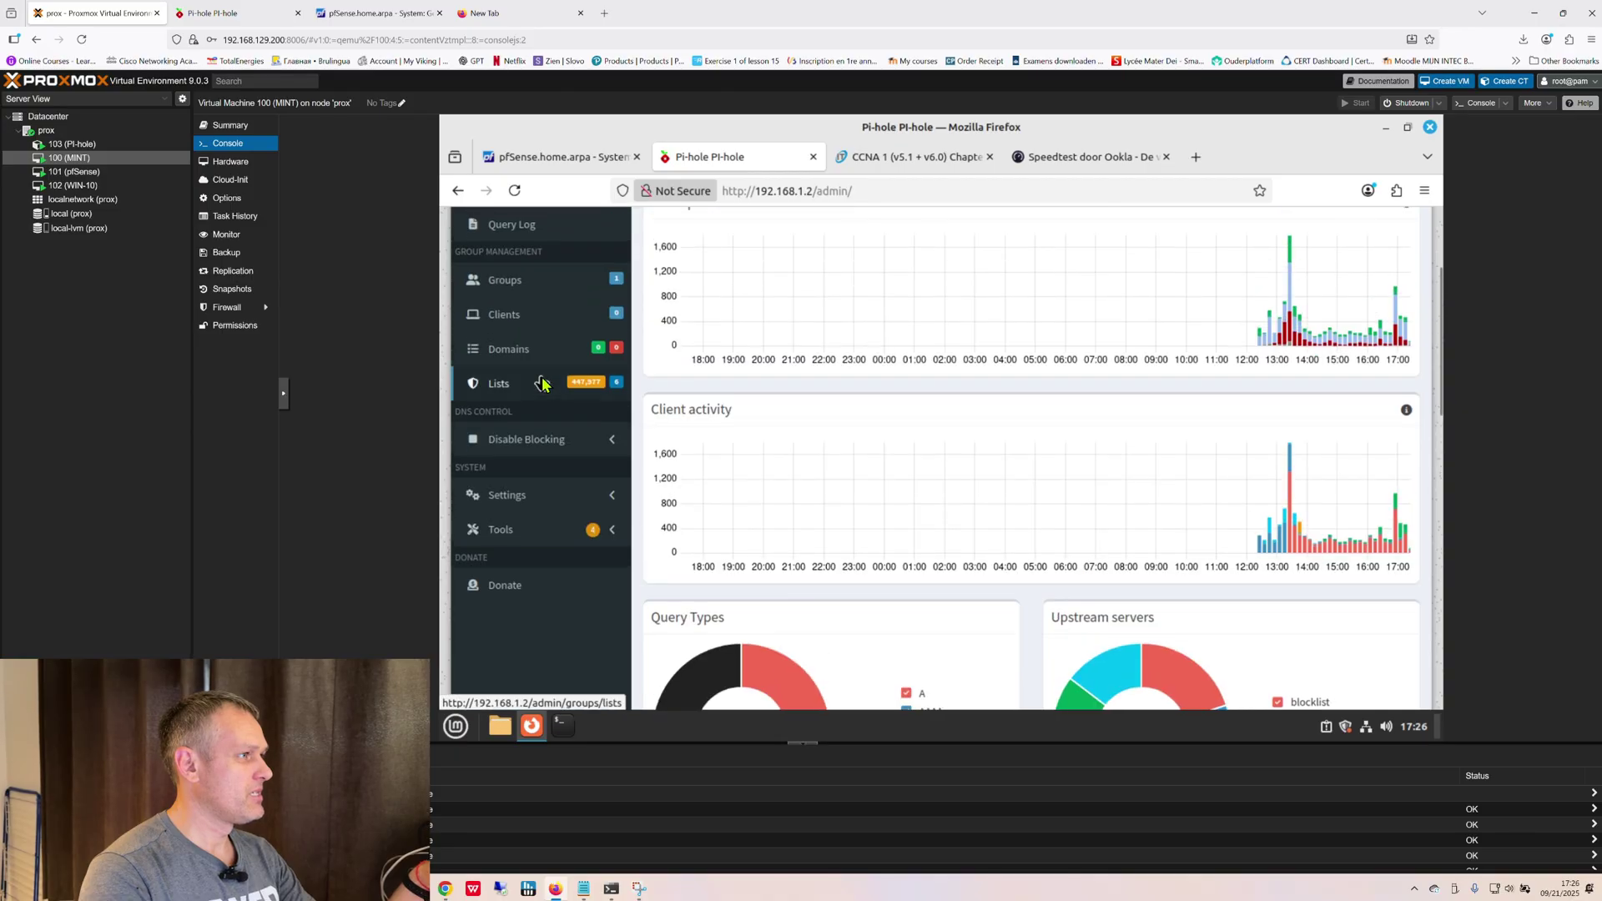
Show the six enabled subscribed blocklists, then bring up pfSense General Setup at 192.168.1.1.
{"action": "left_click", "coordinate": [501, 385]}
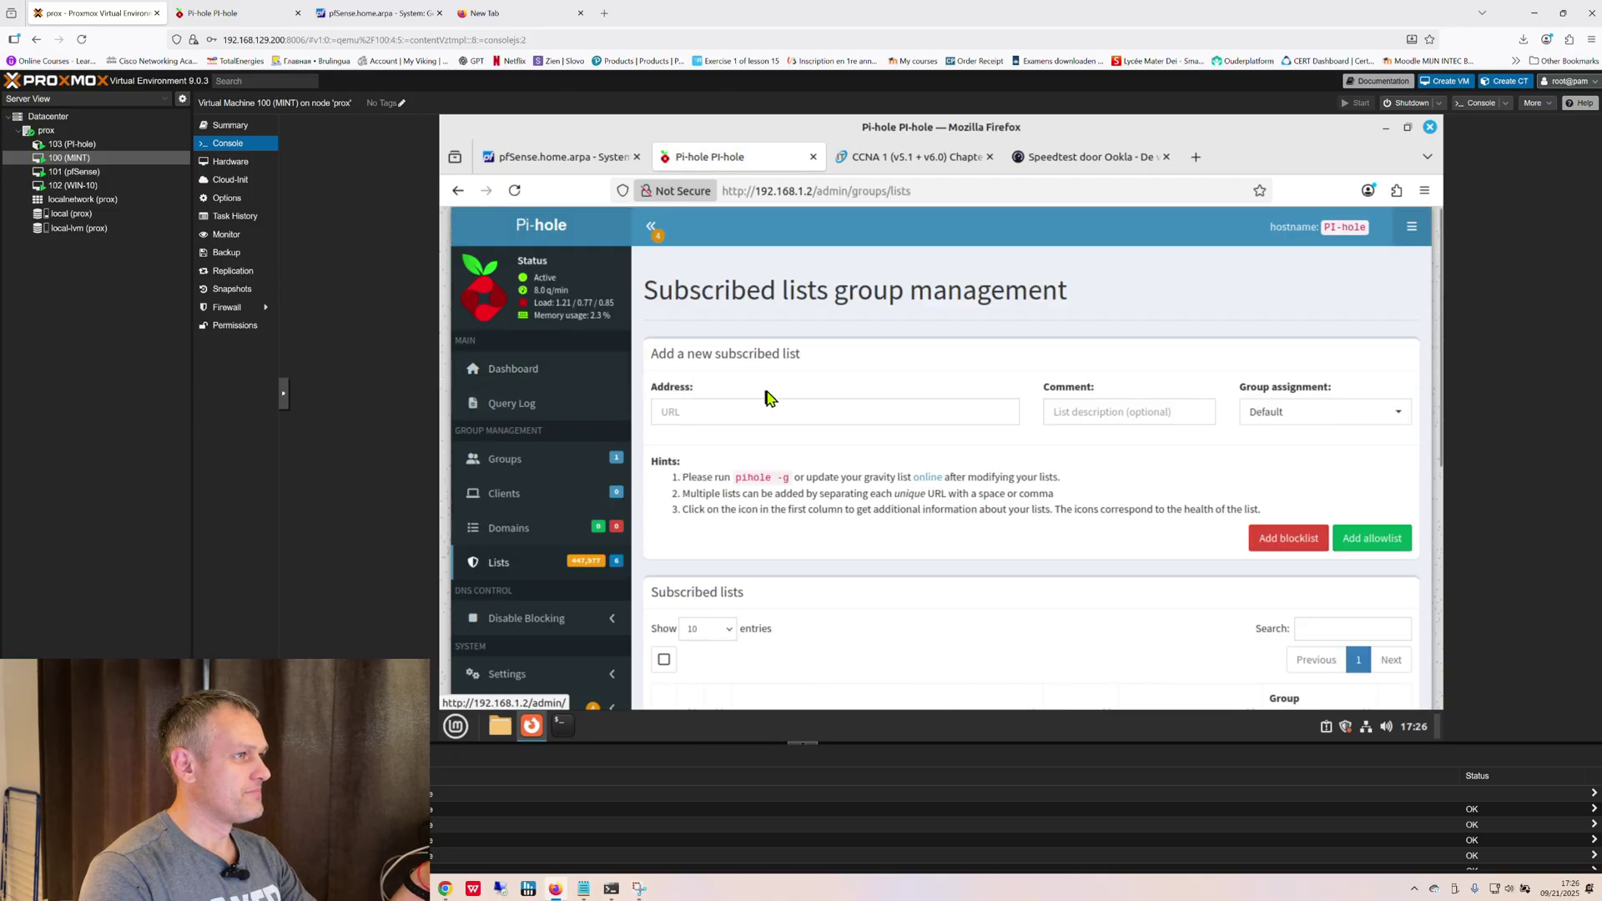
{"action": "scroll", "coordinate": [907, 390], "scroll_direction": "down", "scroll_amount": 5}
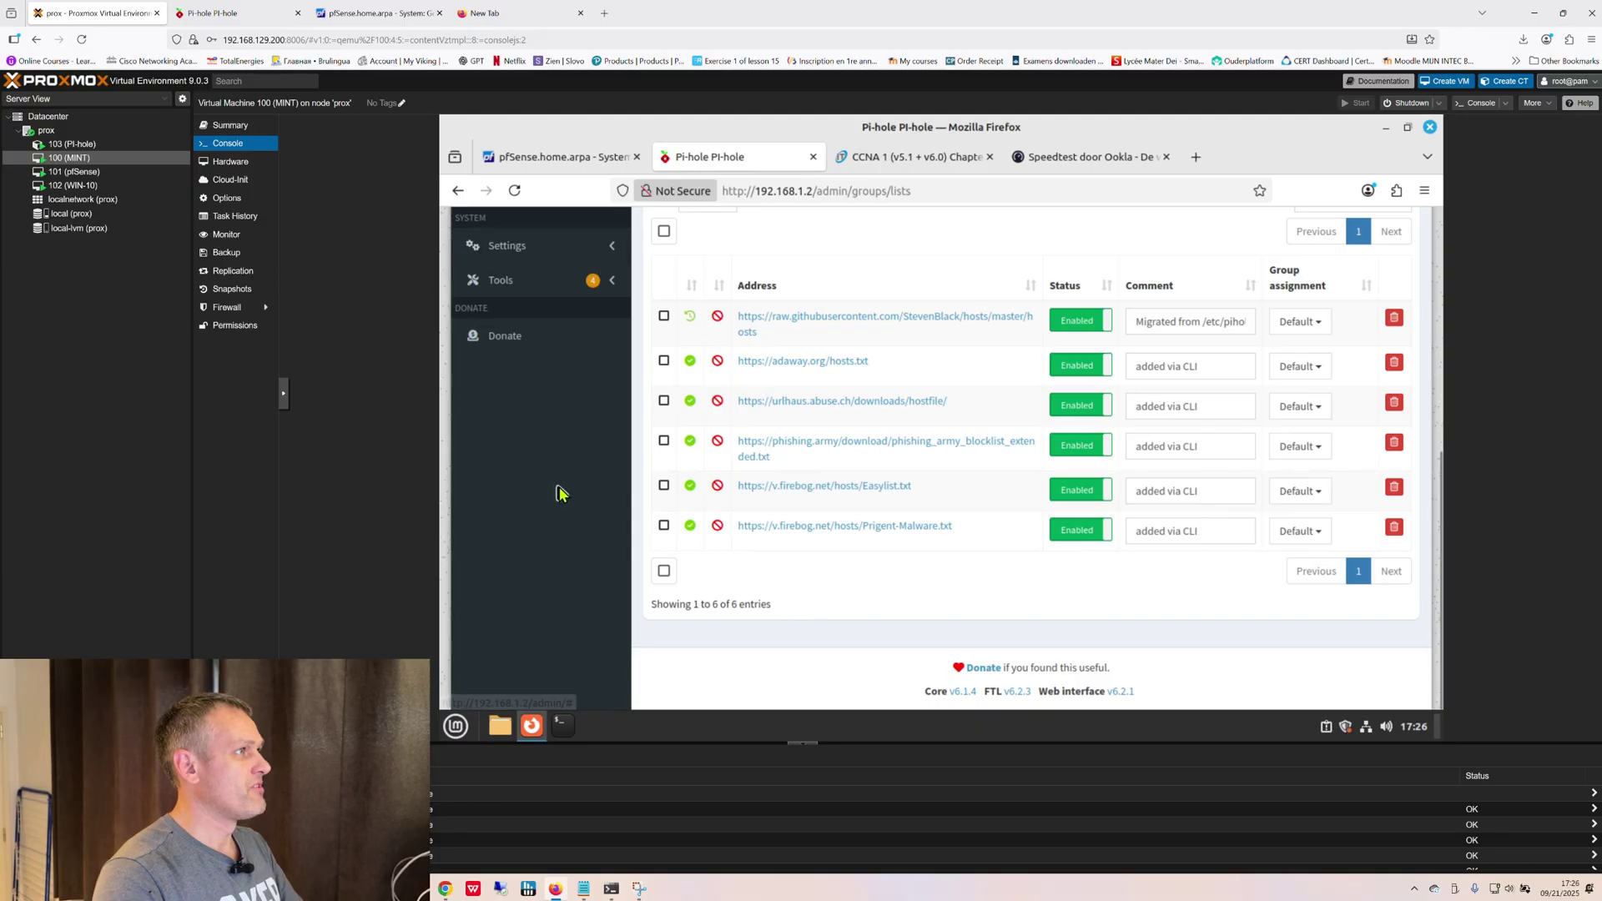
{"action": "left_click", "coordinate": [373, 13]}
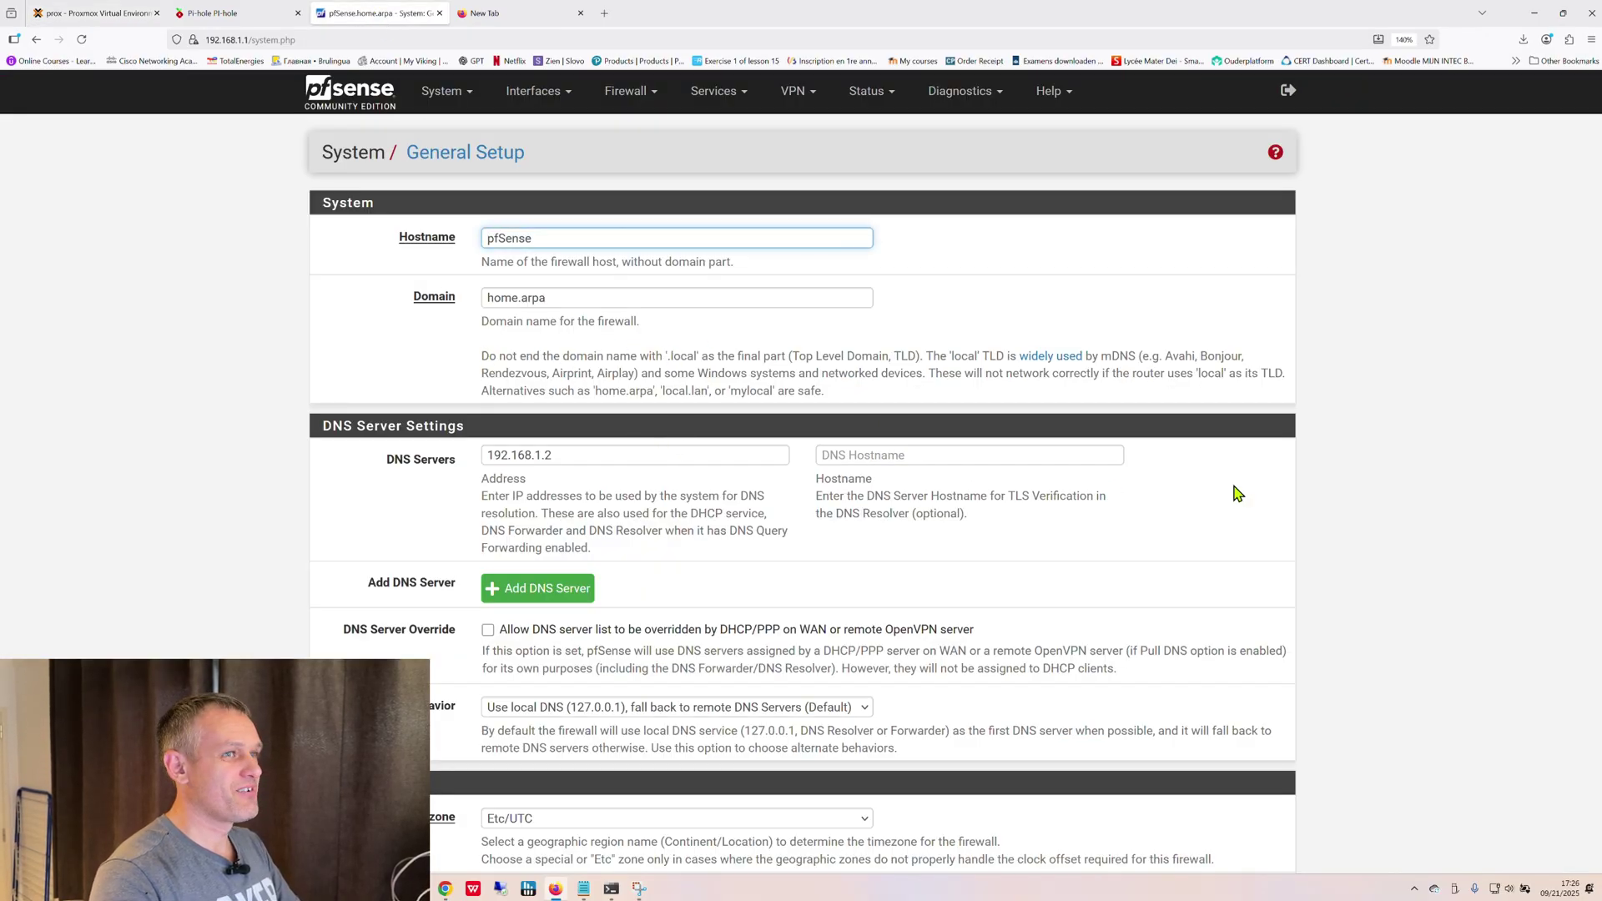
Open Pi-hole's subscribed blocklists page in the host browser and scroll through the six lists.
{"action": "left_click", "coordinate": [243, 13]}
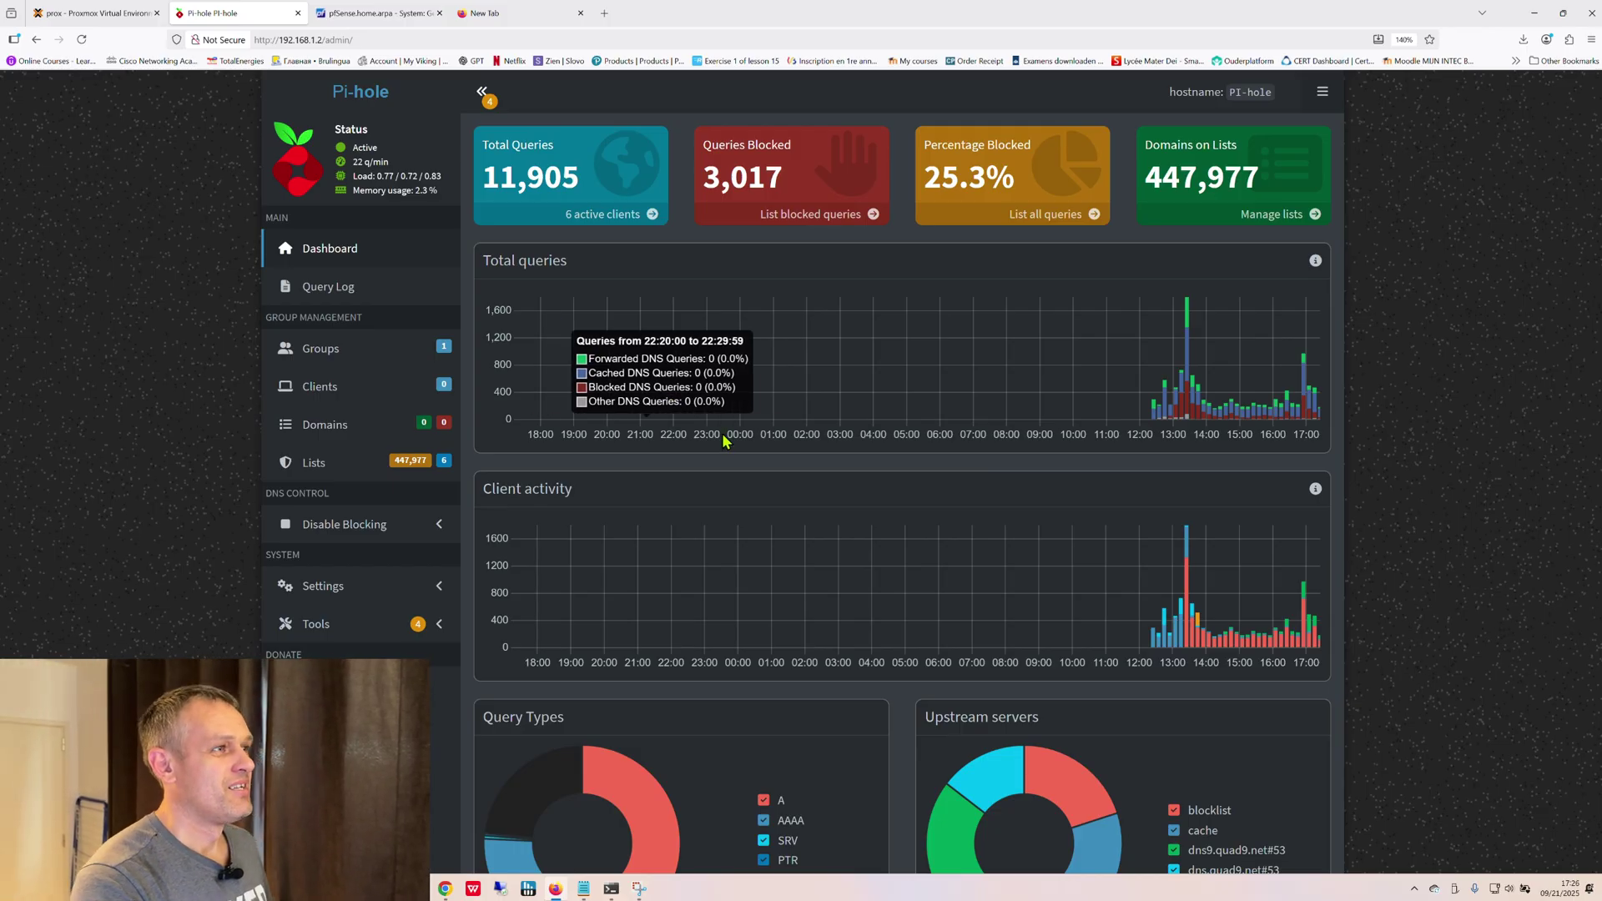
{"action": "left_click", "coordinate": [326, 474]}
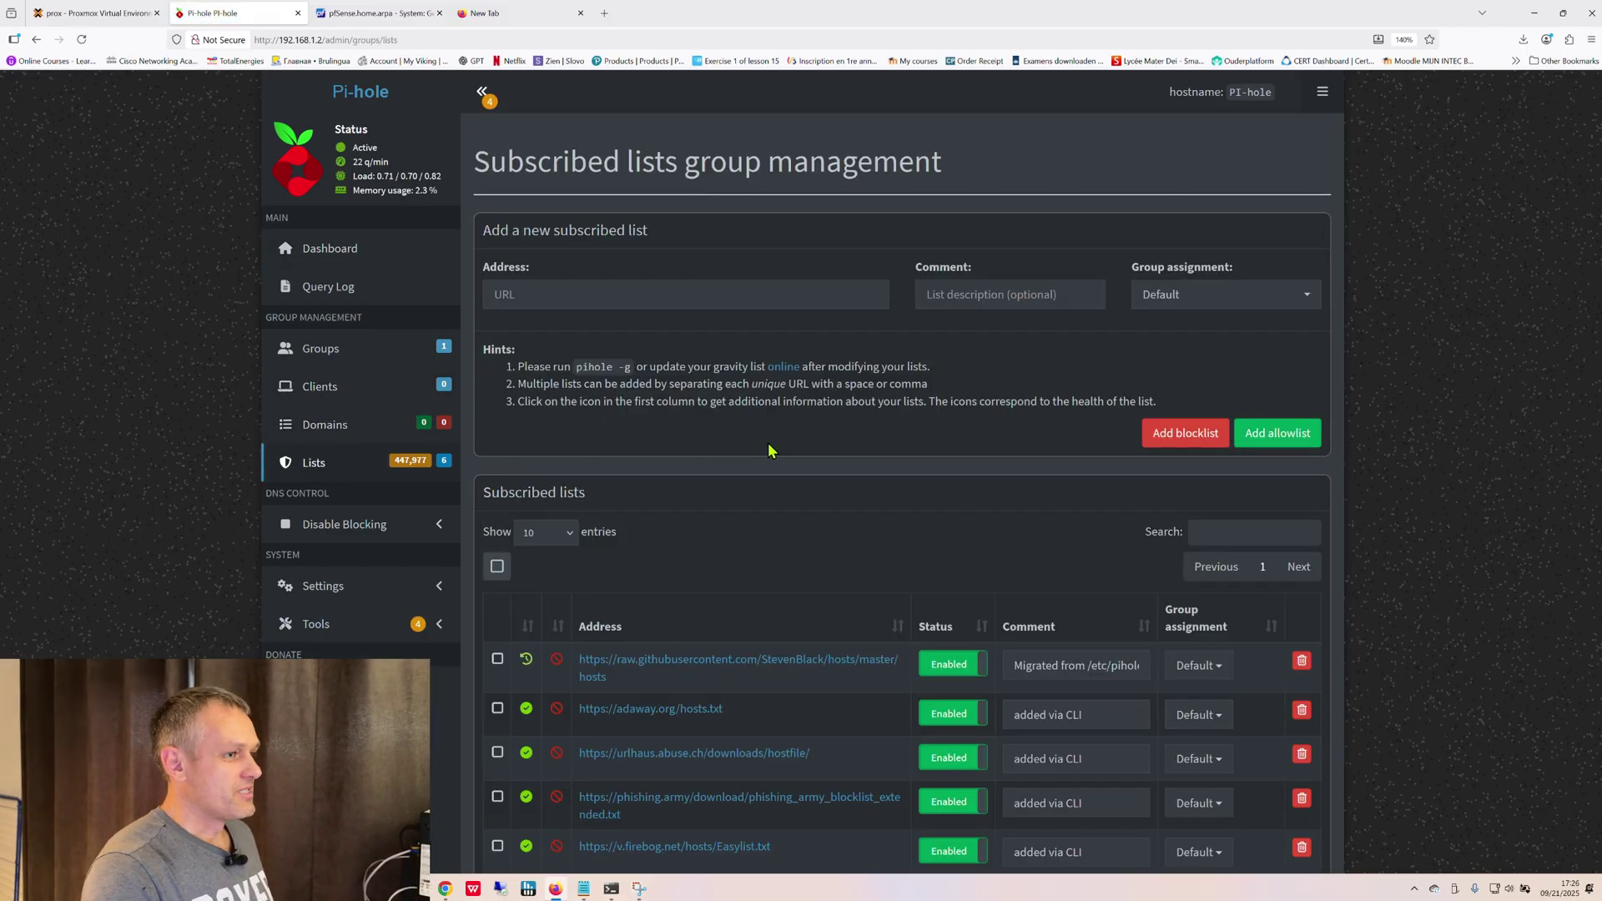
{"action": "scroll", "coordinate": [885, 492], "scroll_direction": "down", "scroll_amount": 3}
{"action": "scroll", "coordinate": [718, 517], "scroll_direction": "up", "scroll_amount": 3}
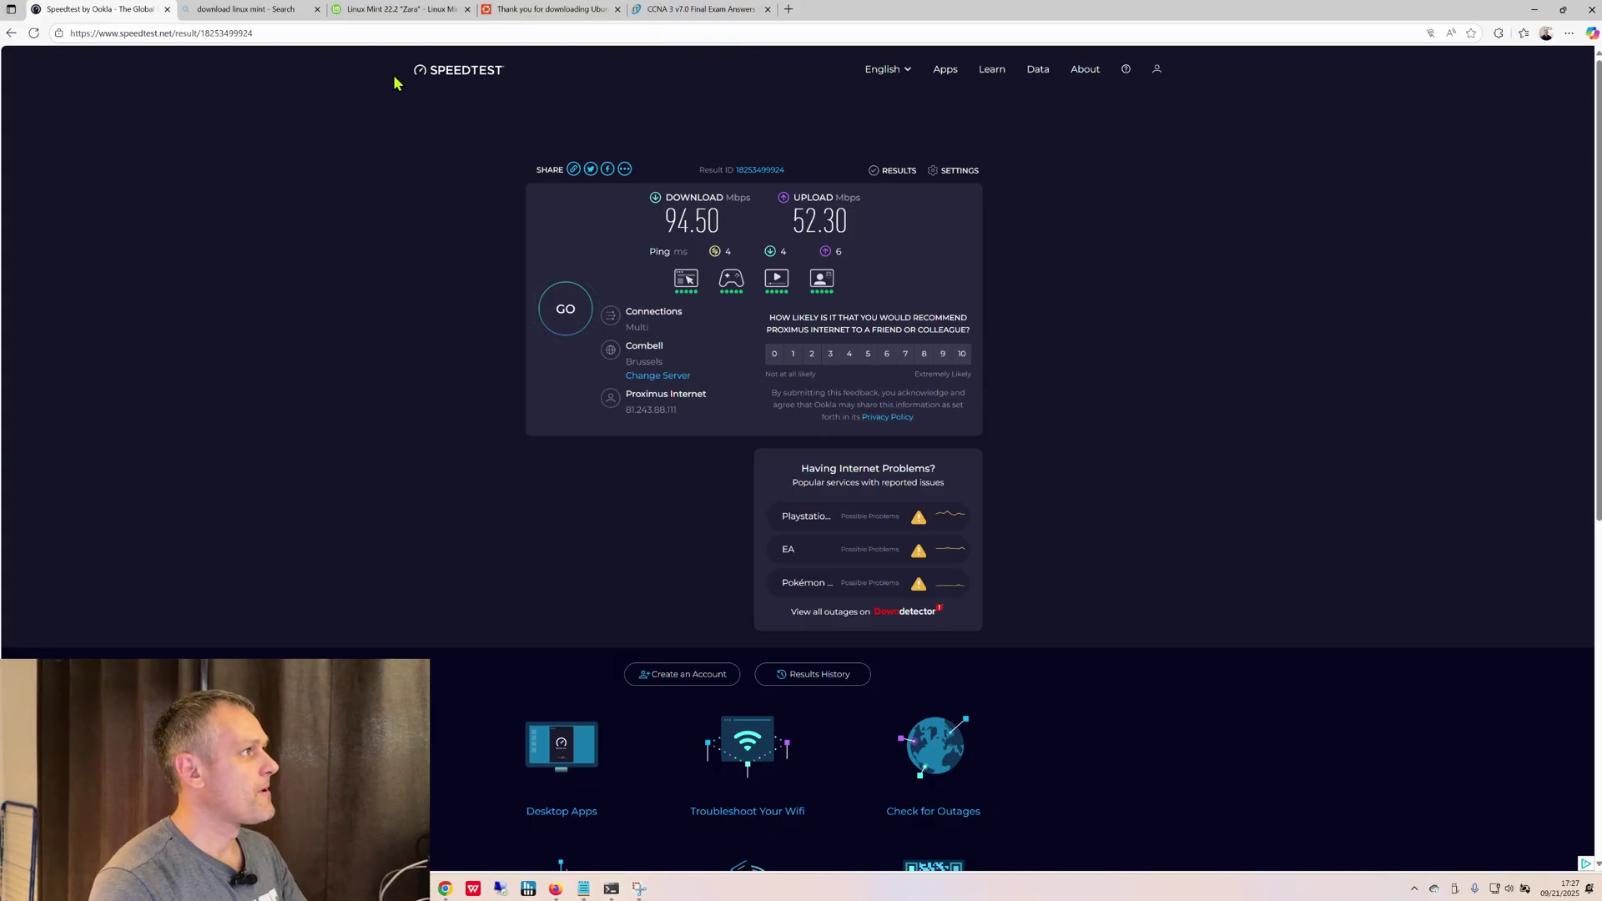
Run a new speedtest.net test, getting 92.34 Mbps download and 48.63 Mbps upload.
{"action": "left_click", "coordinate": [563, 311]}
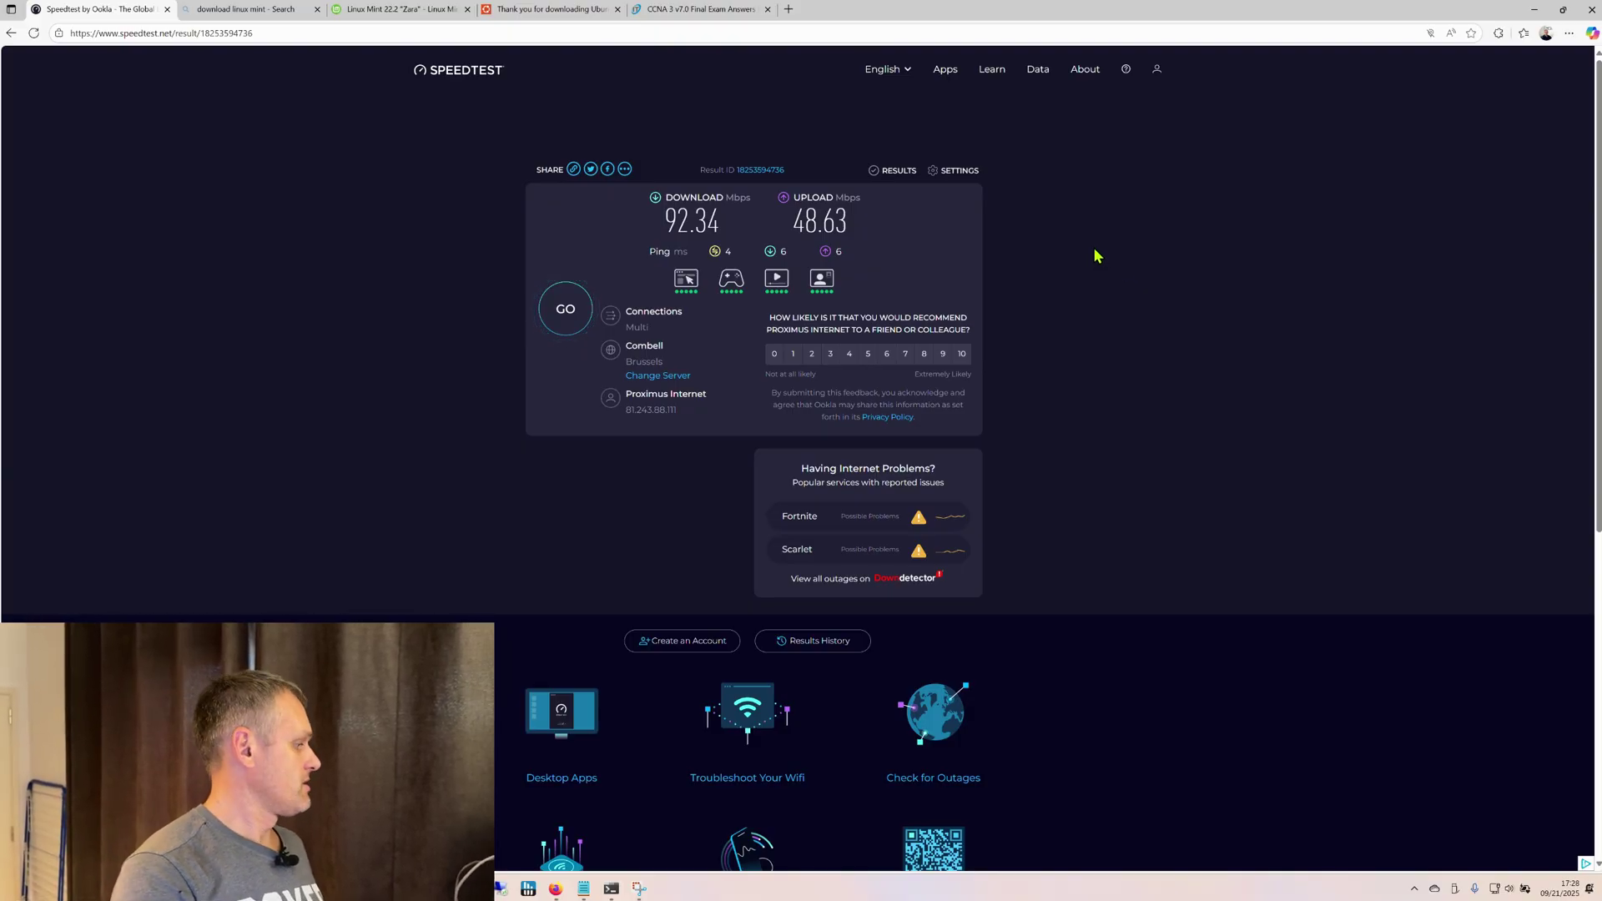
Bring up the CCNA 3 v7.0 Final Exam Answers page and scroll through questions and comments, then back to the top.
{"action": "left_click", "coordinate": [686, 15]}
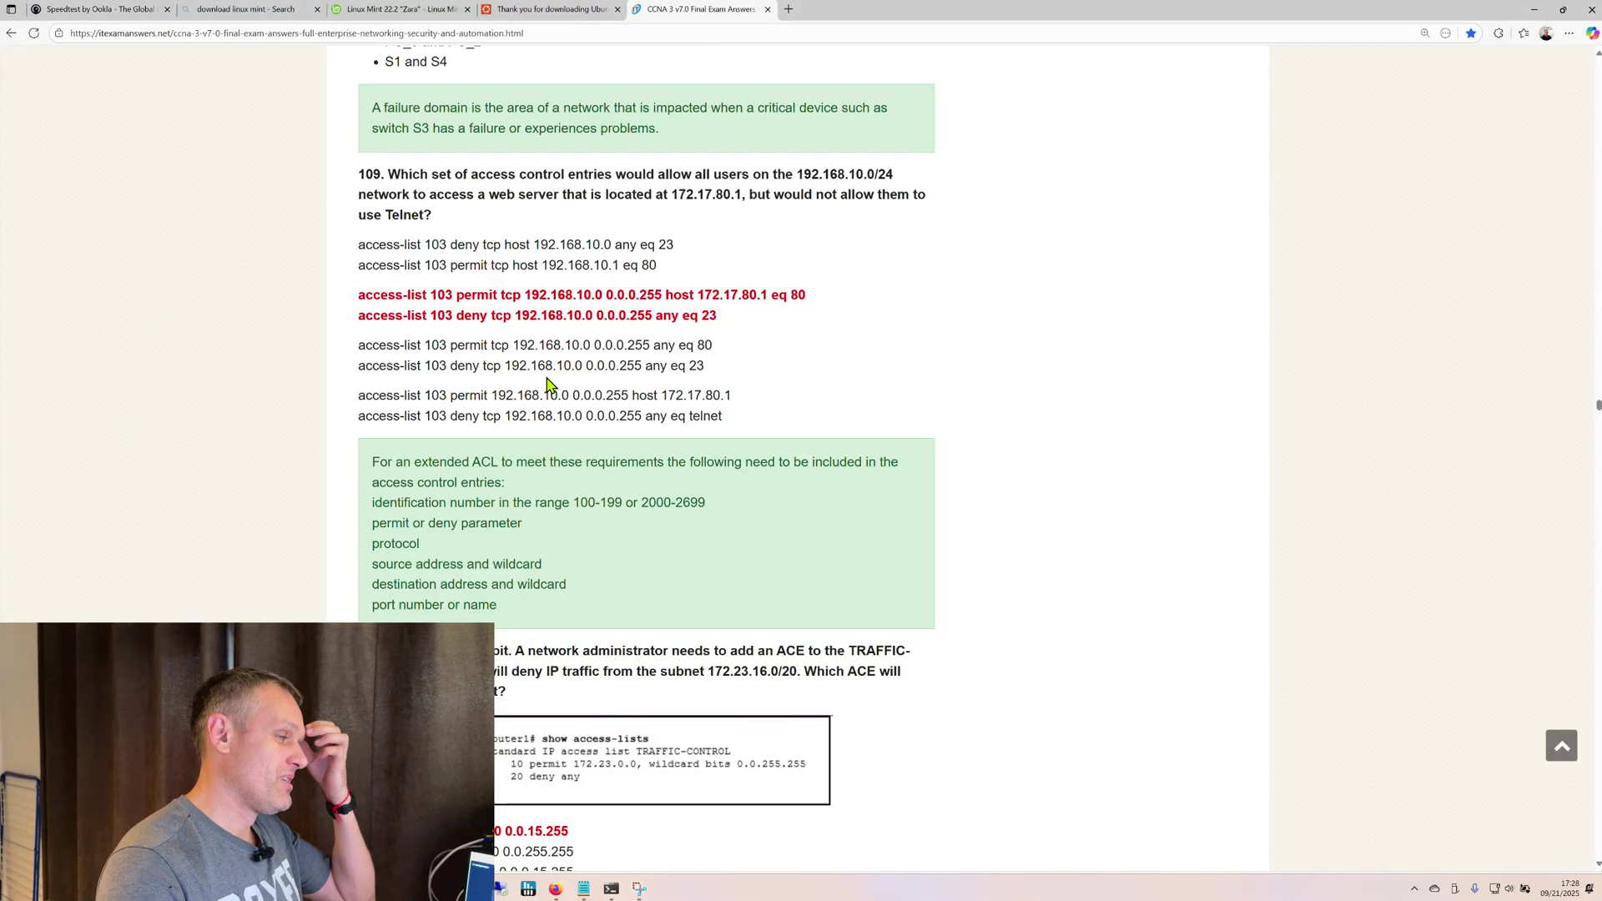
{"action": "scroll", "coordinate": [710, 467], "scroll_direction": "up", "scroll_amount": 20}
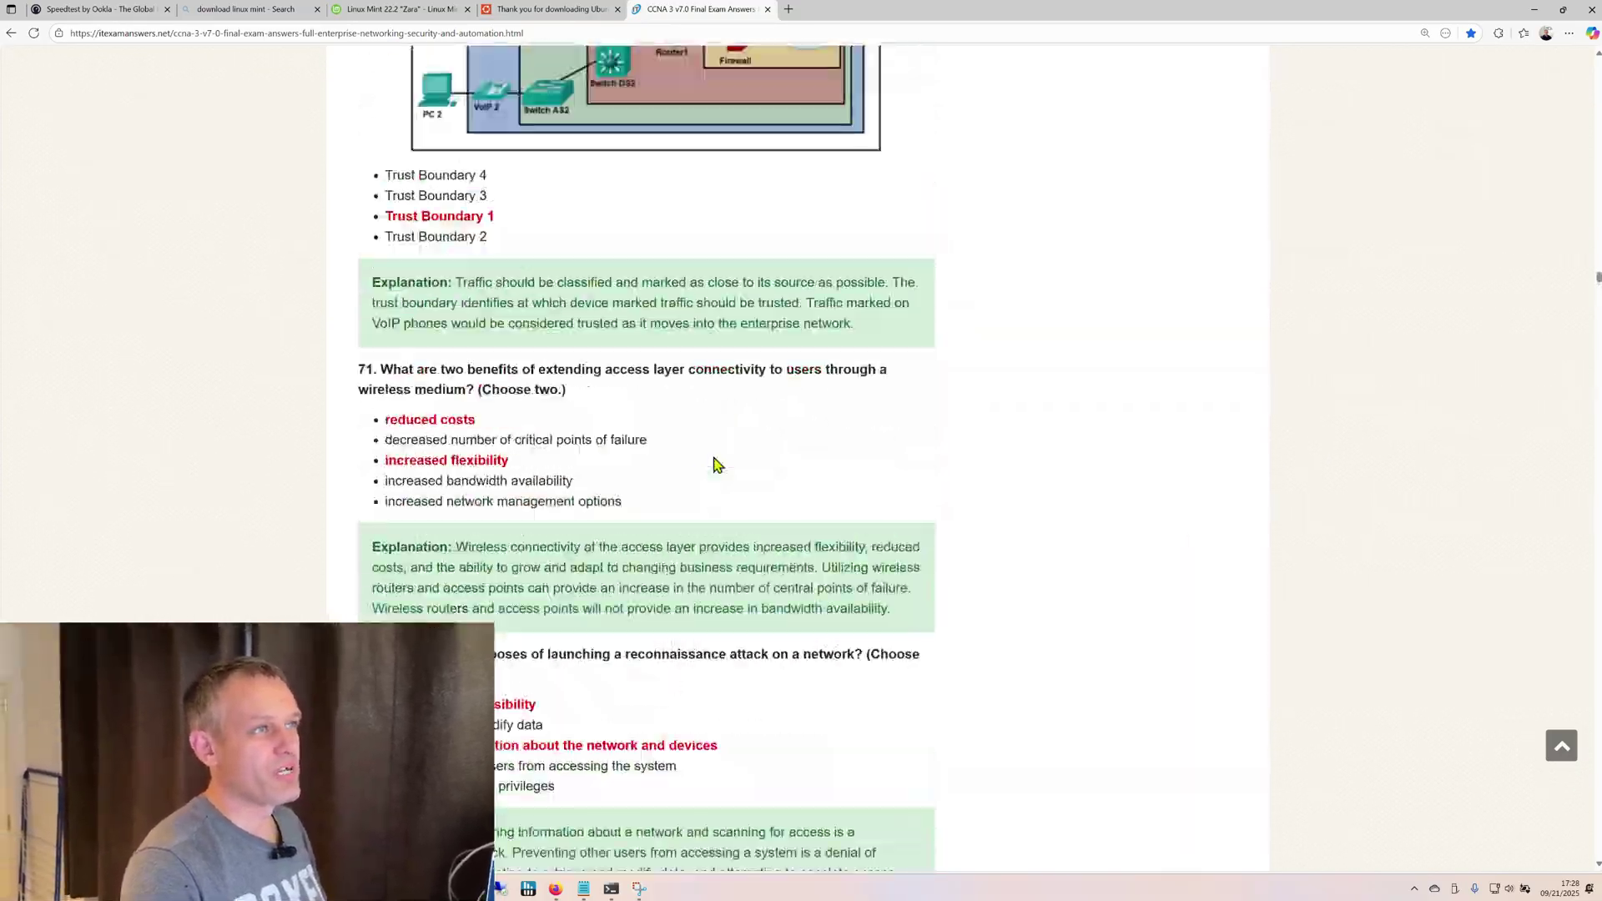
{"action": "scroll", "coordinate": [718, 465], "scroll_direction": "up", "scroll_amount": 20}
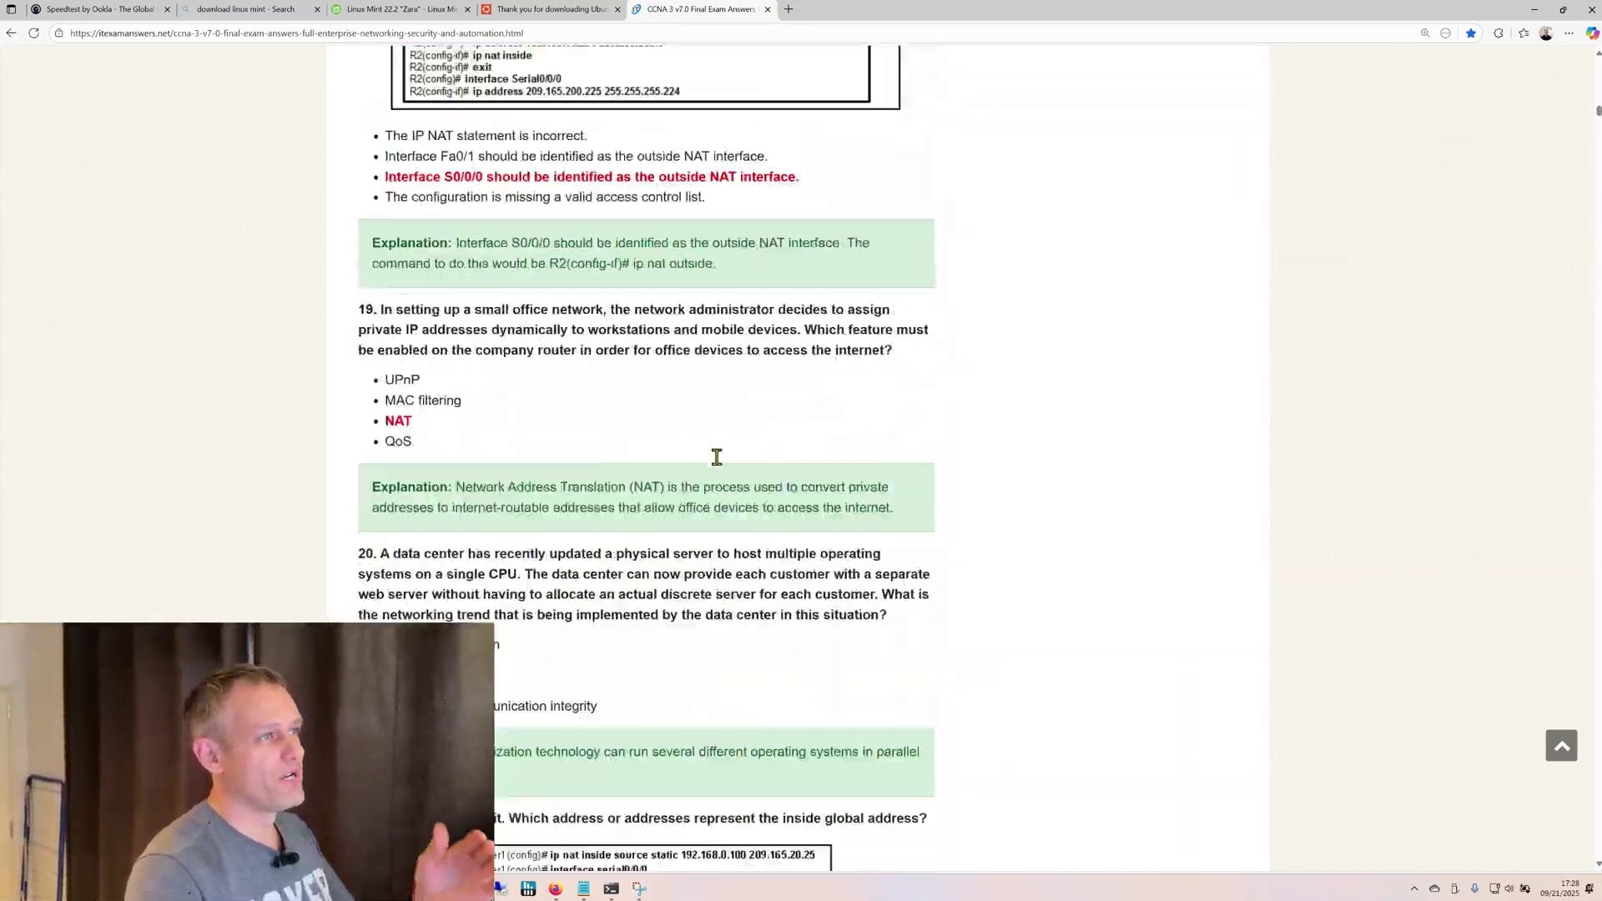
{"action": "scroll", "coordinate": [719, 464], "scroll_direction": "up", "scroll_amount": 20}
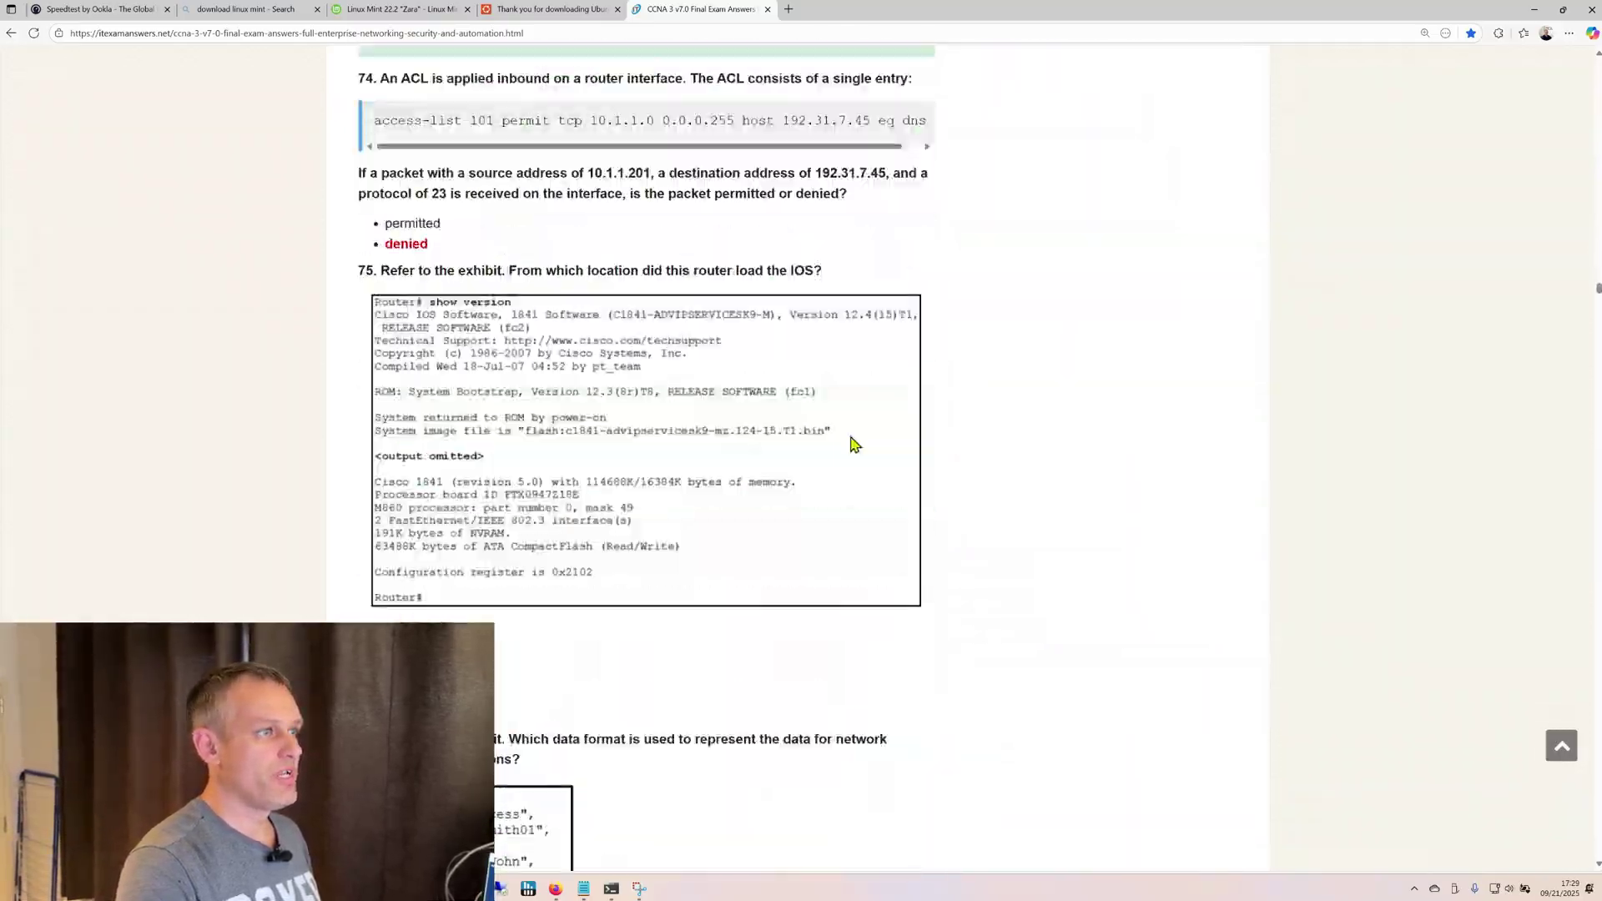
{"action": "scroll", "coordinate": [851, 439], "scroll_direction": "down", "scroll_amount": 20}
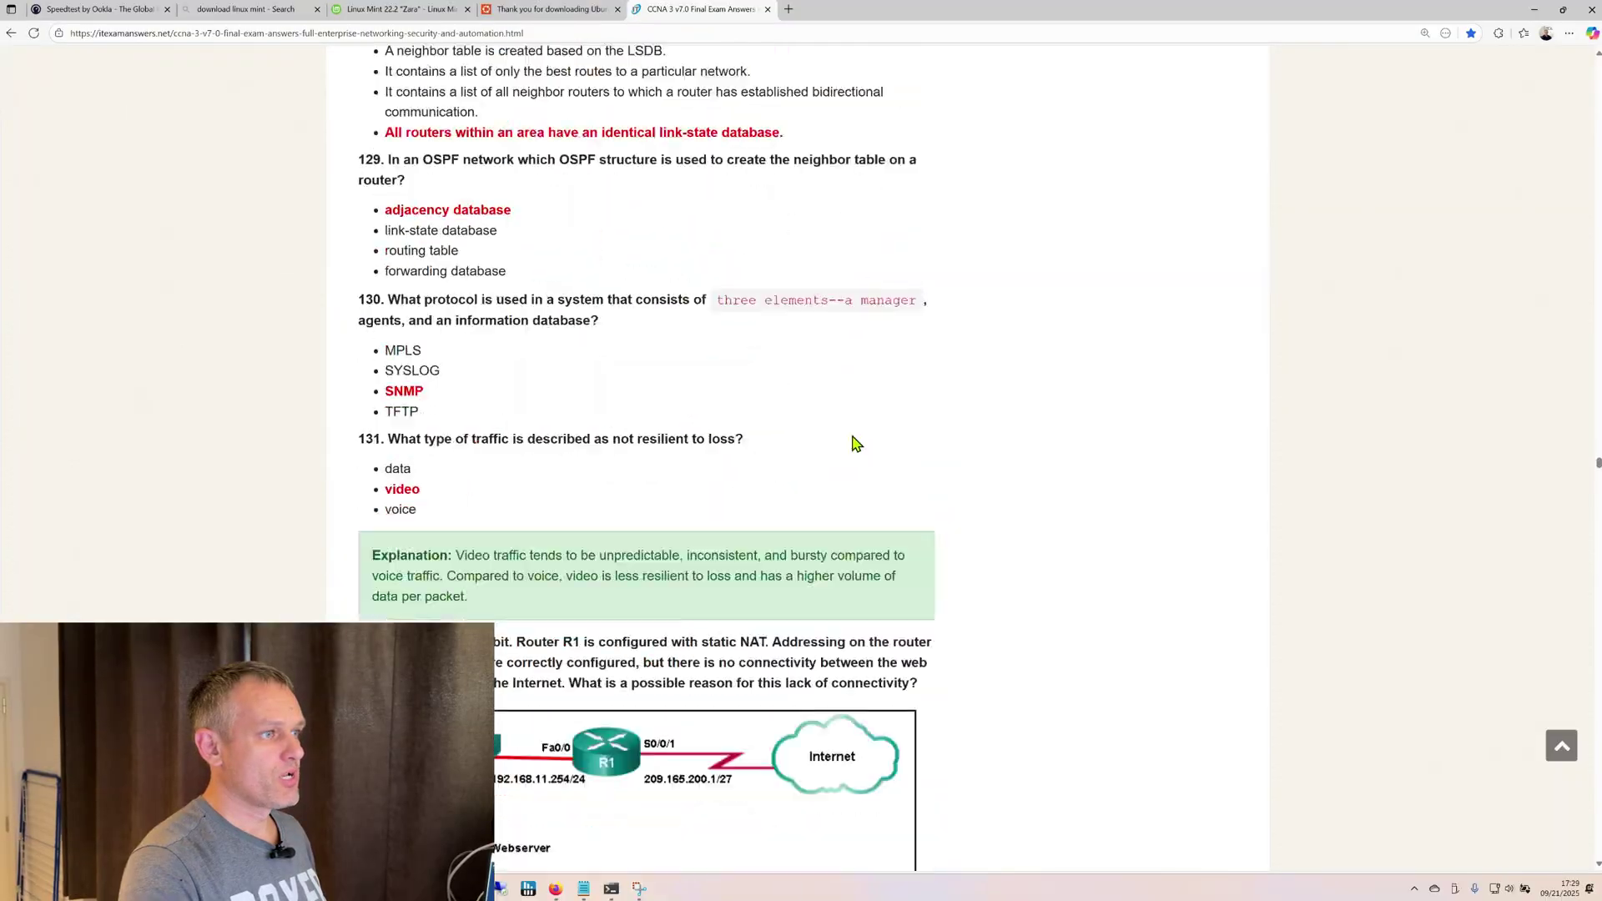
{"action": "scroll", "coordinate": [859, 438], "scroll_direction": "down", "scroll_amount": 20}
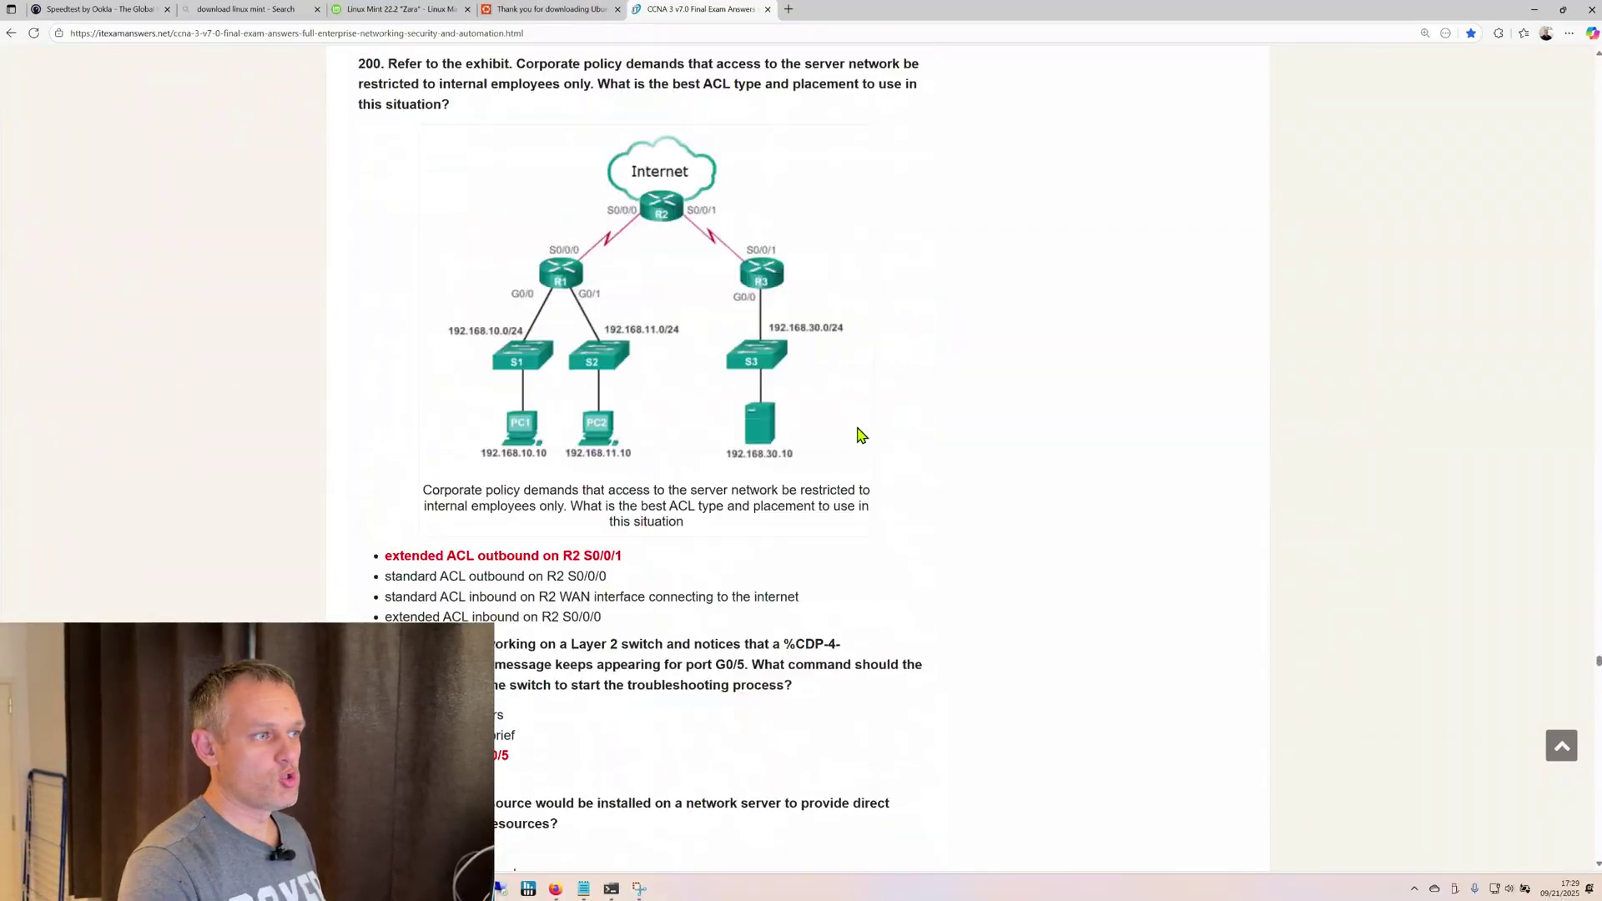
{"action": "scroll", "coordinate": [862, 434], "scroll_direction": "down", "scroll_amount": 20}
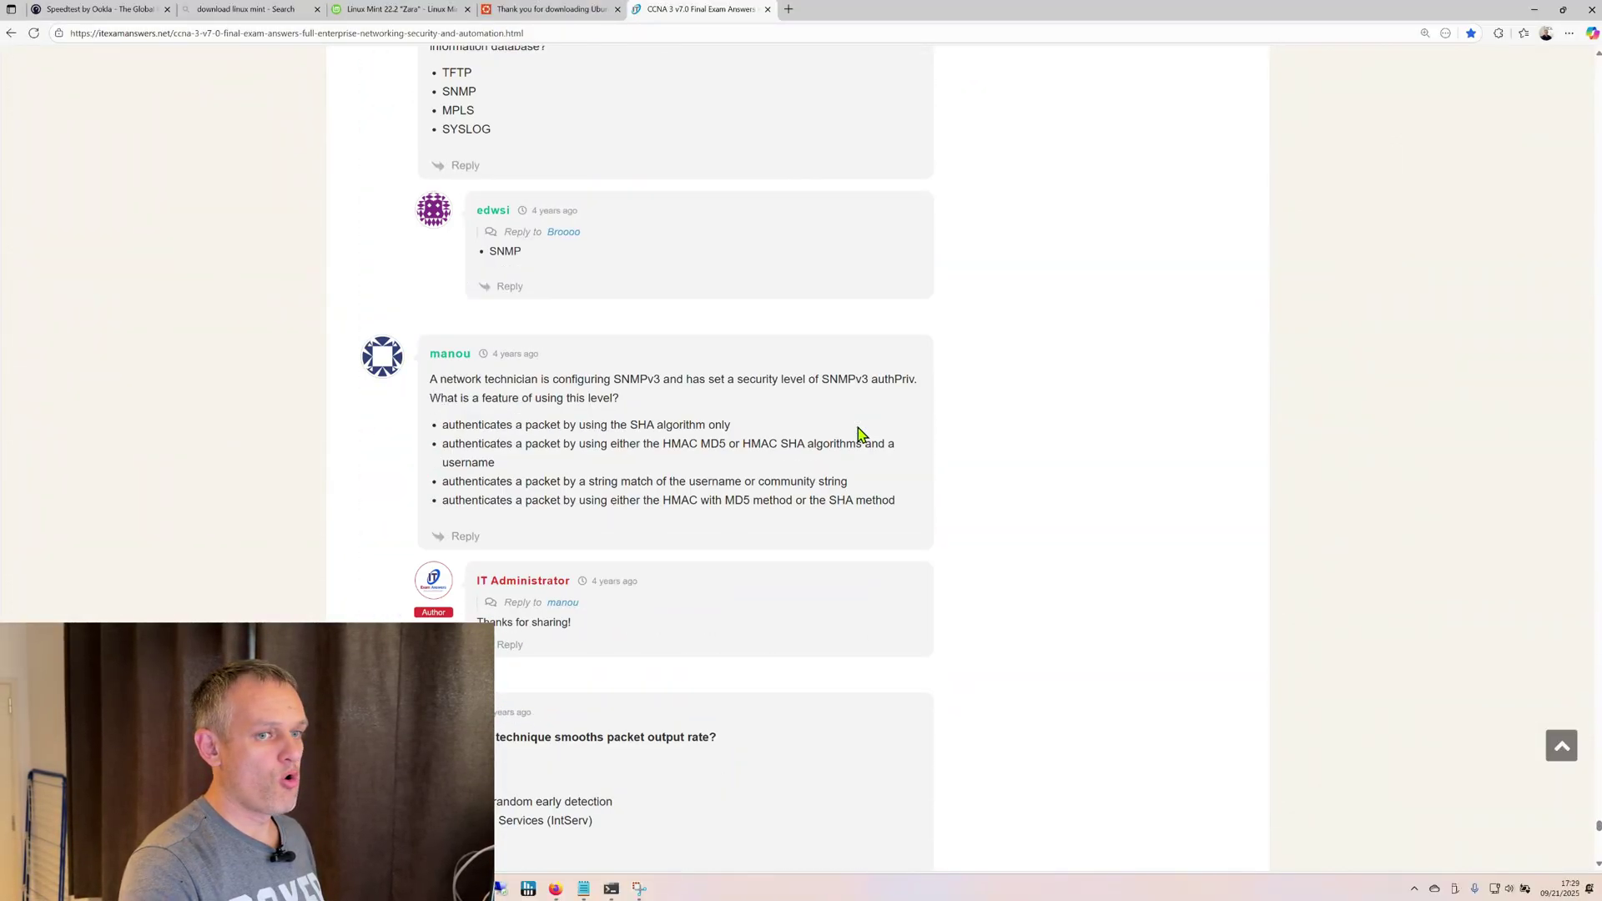
{"action": "scroll", "coordinate": [859, 430], "scroll_direction": "up", "scroll_amount": 20}
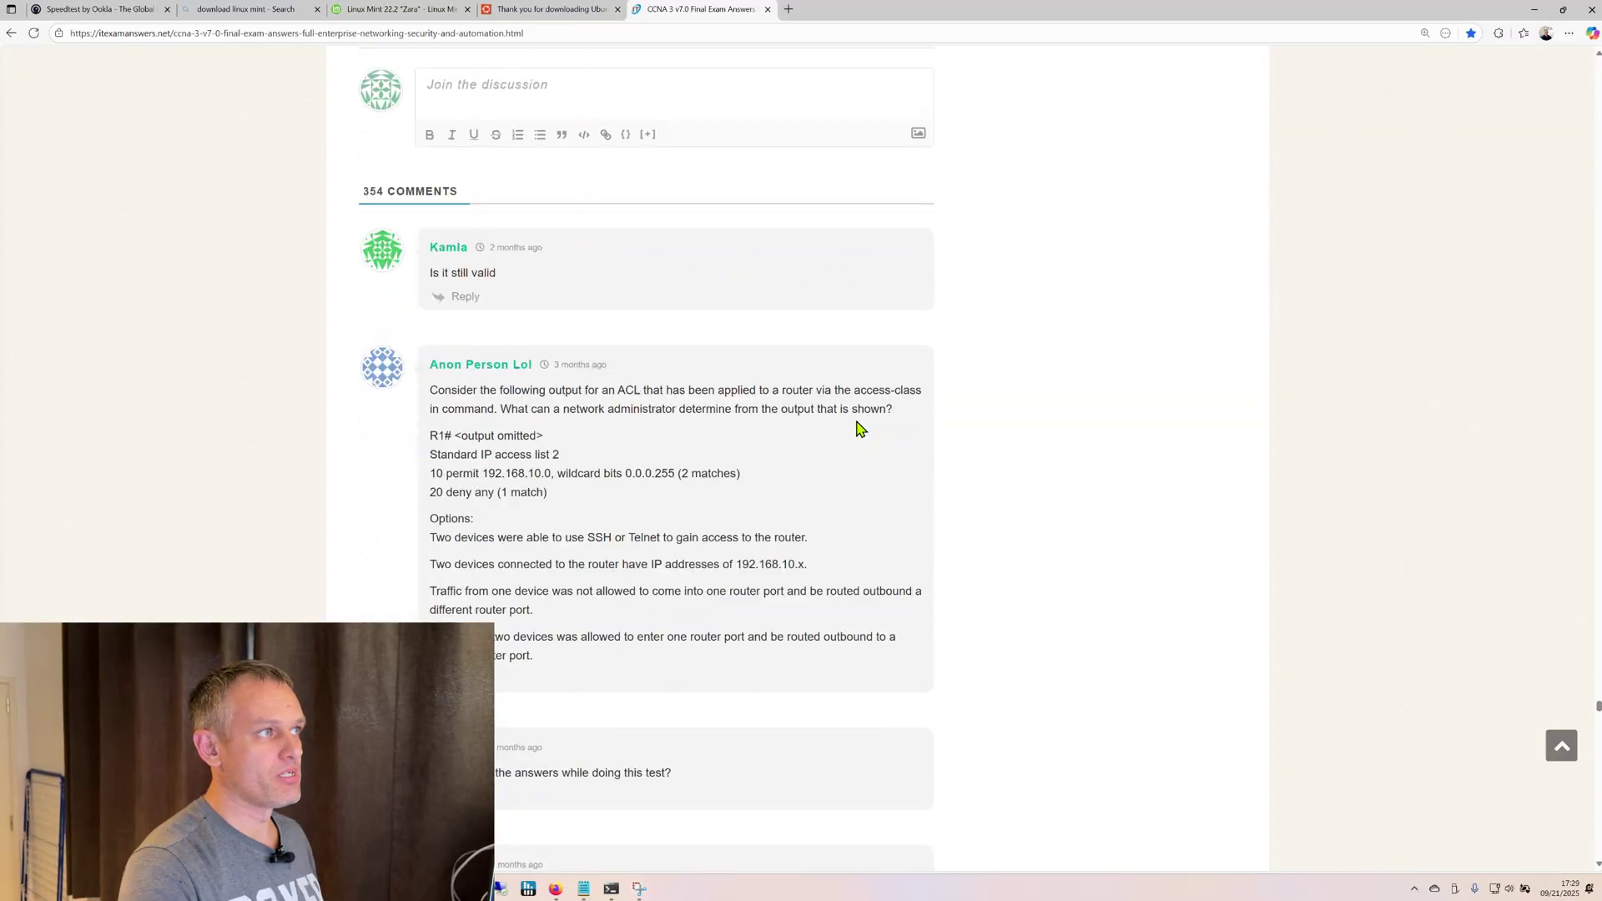
{"action": "scroll", "coordinate": [860, 428], "scroll_direction": "up", "scroll_amount": 20}
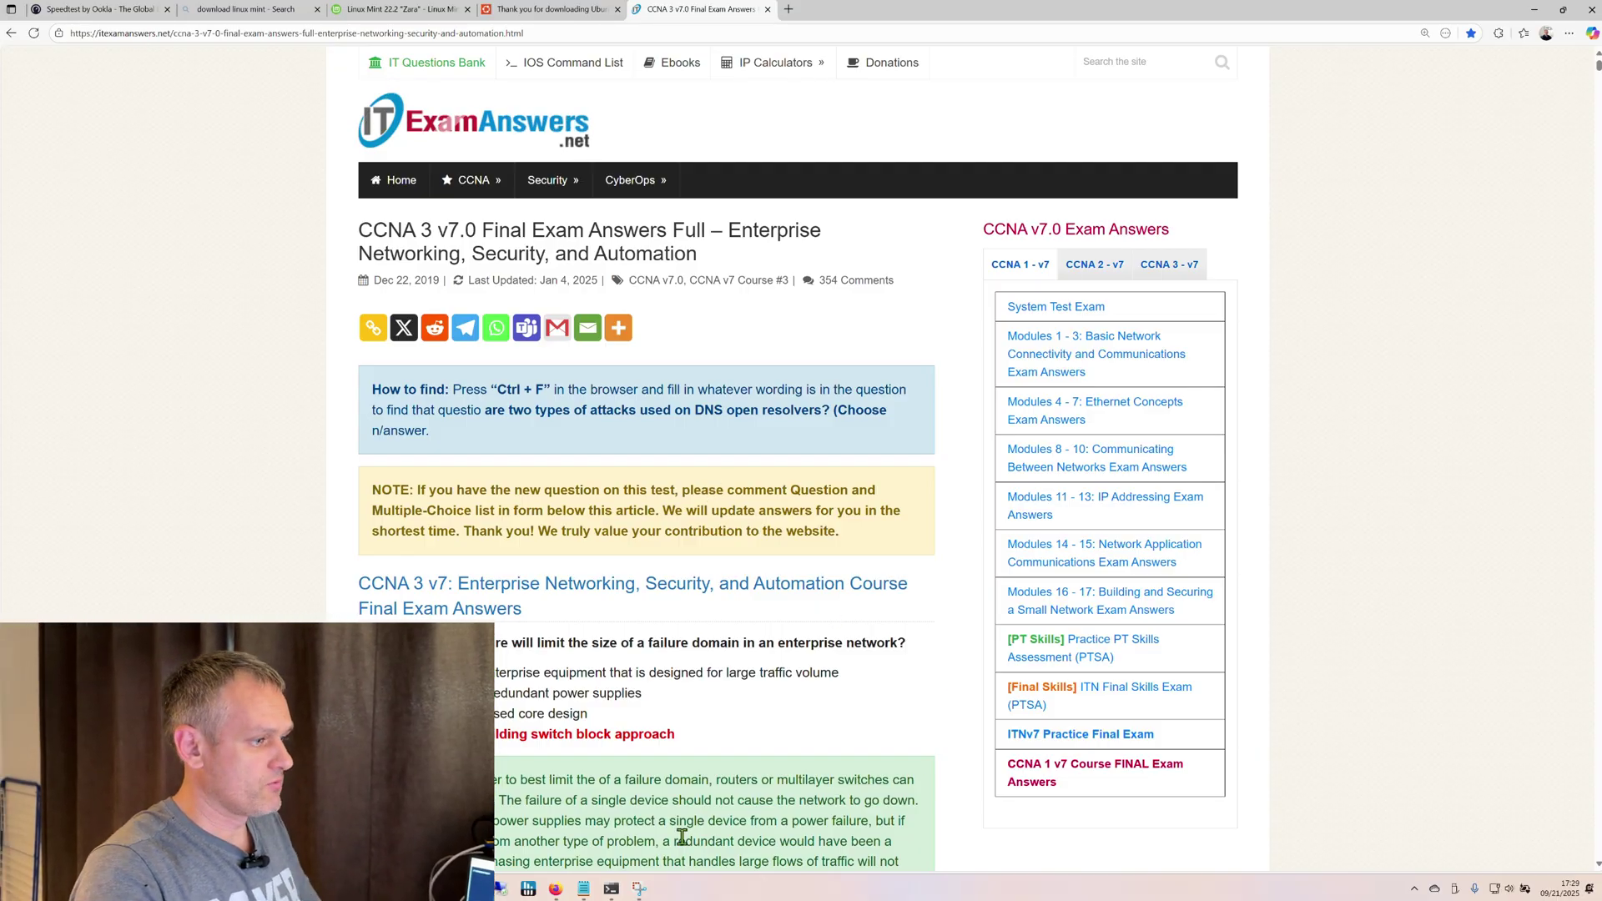
Run ipconfig /all in Command Prompt.
{"action": "left_click", "coordinate": [611, 890]}
{"action": "scroll", "coordinate": [817, 582], "scroll_direction": "down", "scroll_amount": 9}
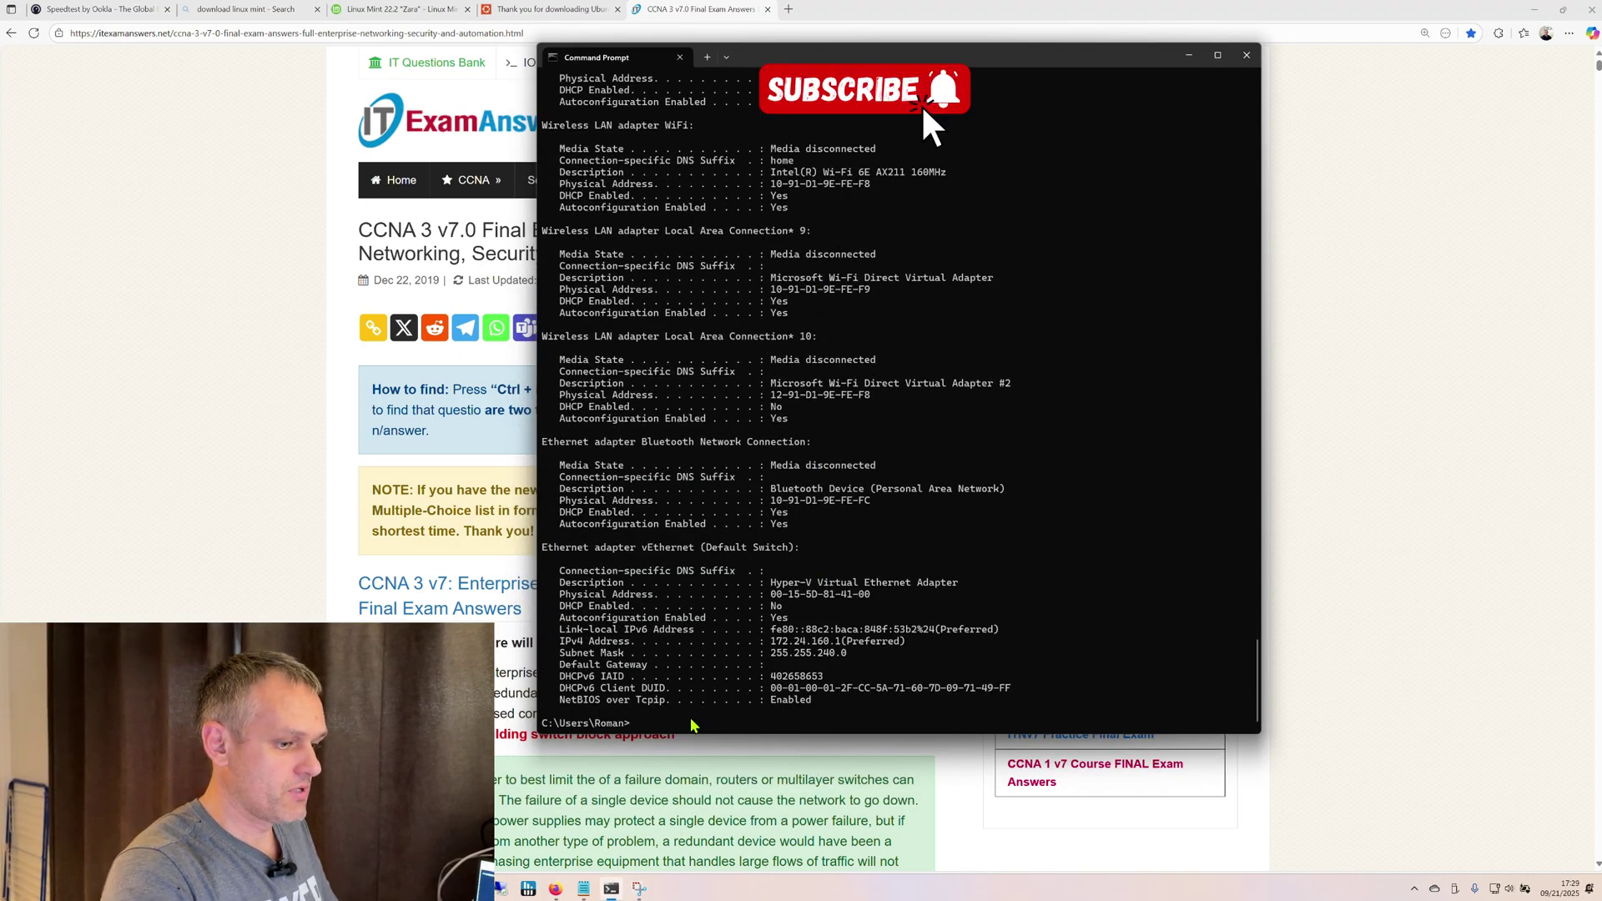
{"action": "type", "text": "ipconfig /all"}
{"action": "key", "text": "Return"}
Highlight the home network IPv4 192.168.129.65 and DNS server 192.168.128.1 lines.
{"action": "scroll", "coordinate": [797, 326], "scroll_direction": "up", "scroll_amount": 15}
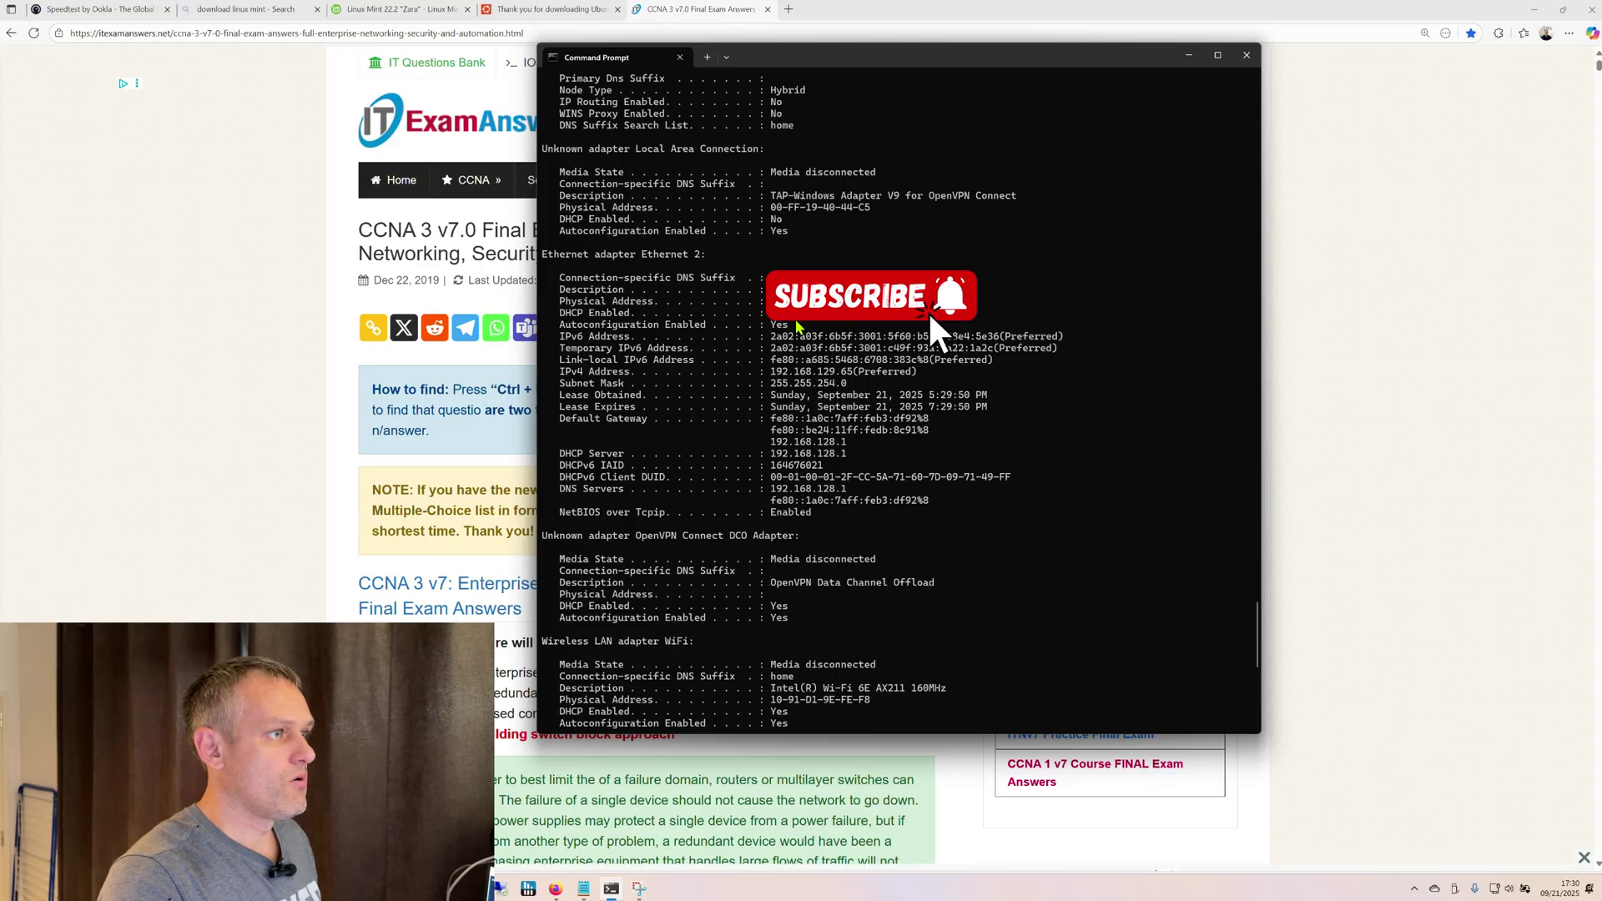
{"action": "scroll", "coordinate": [797, 326], "scroll_direction": "up", "scroll_amount": 2}
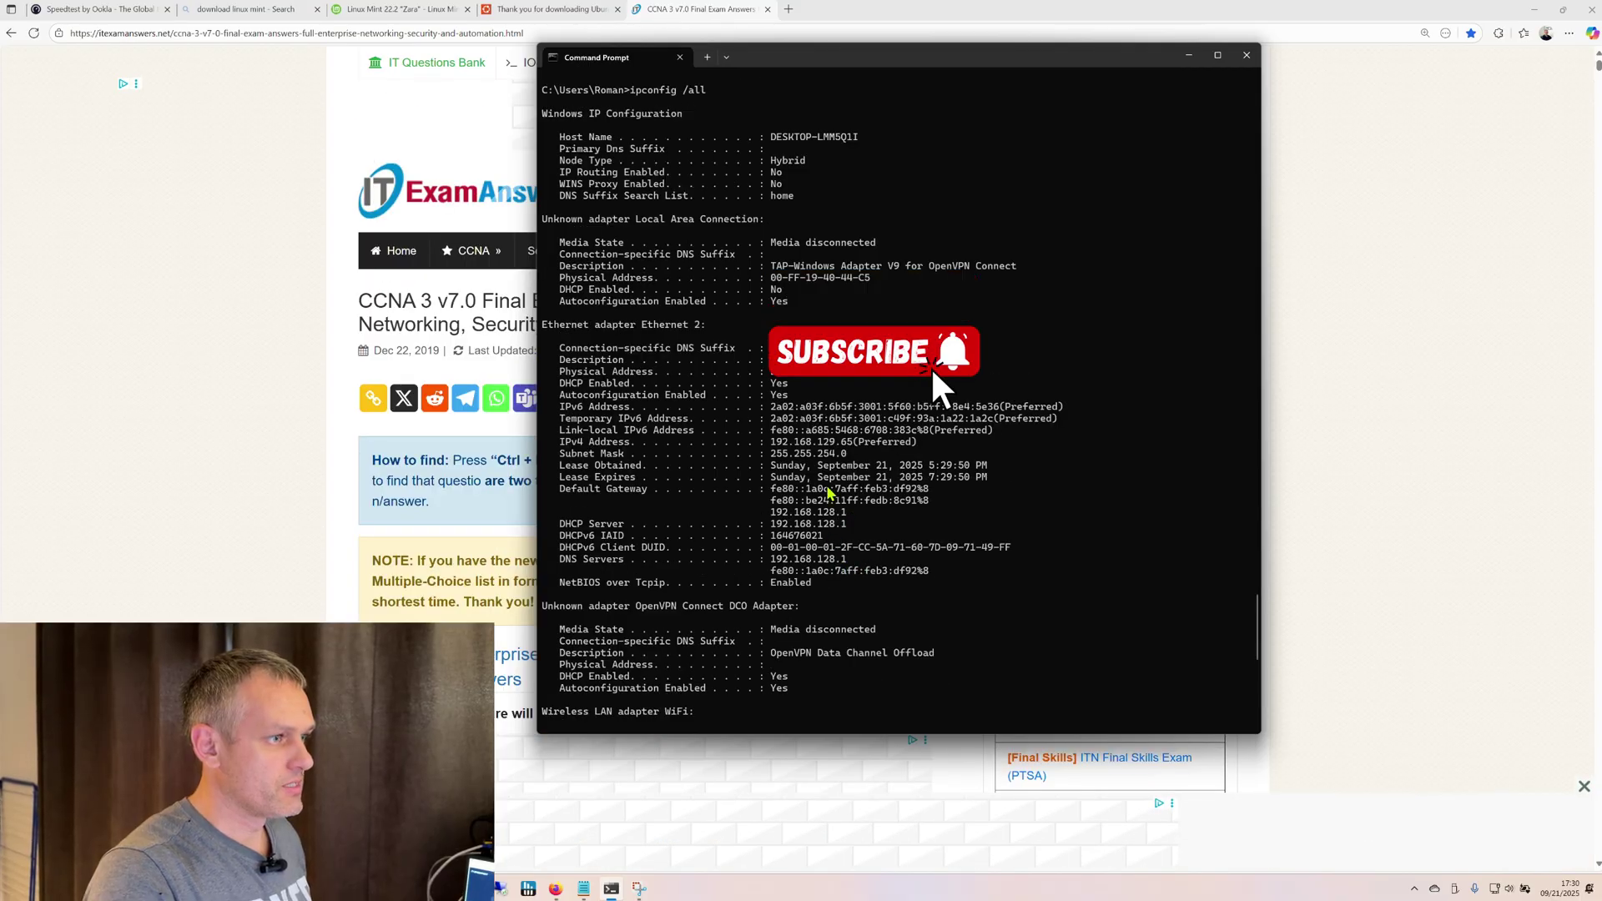
{"action": "left_click_drag", "start_coordinate": [933, 442], "coordinate": [802, 435]}
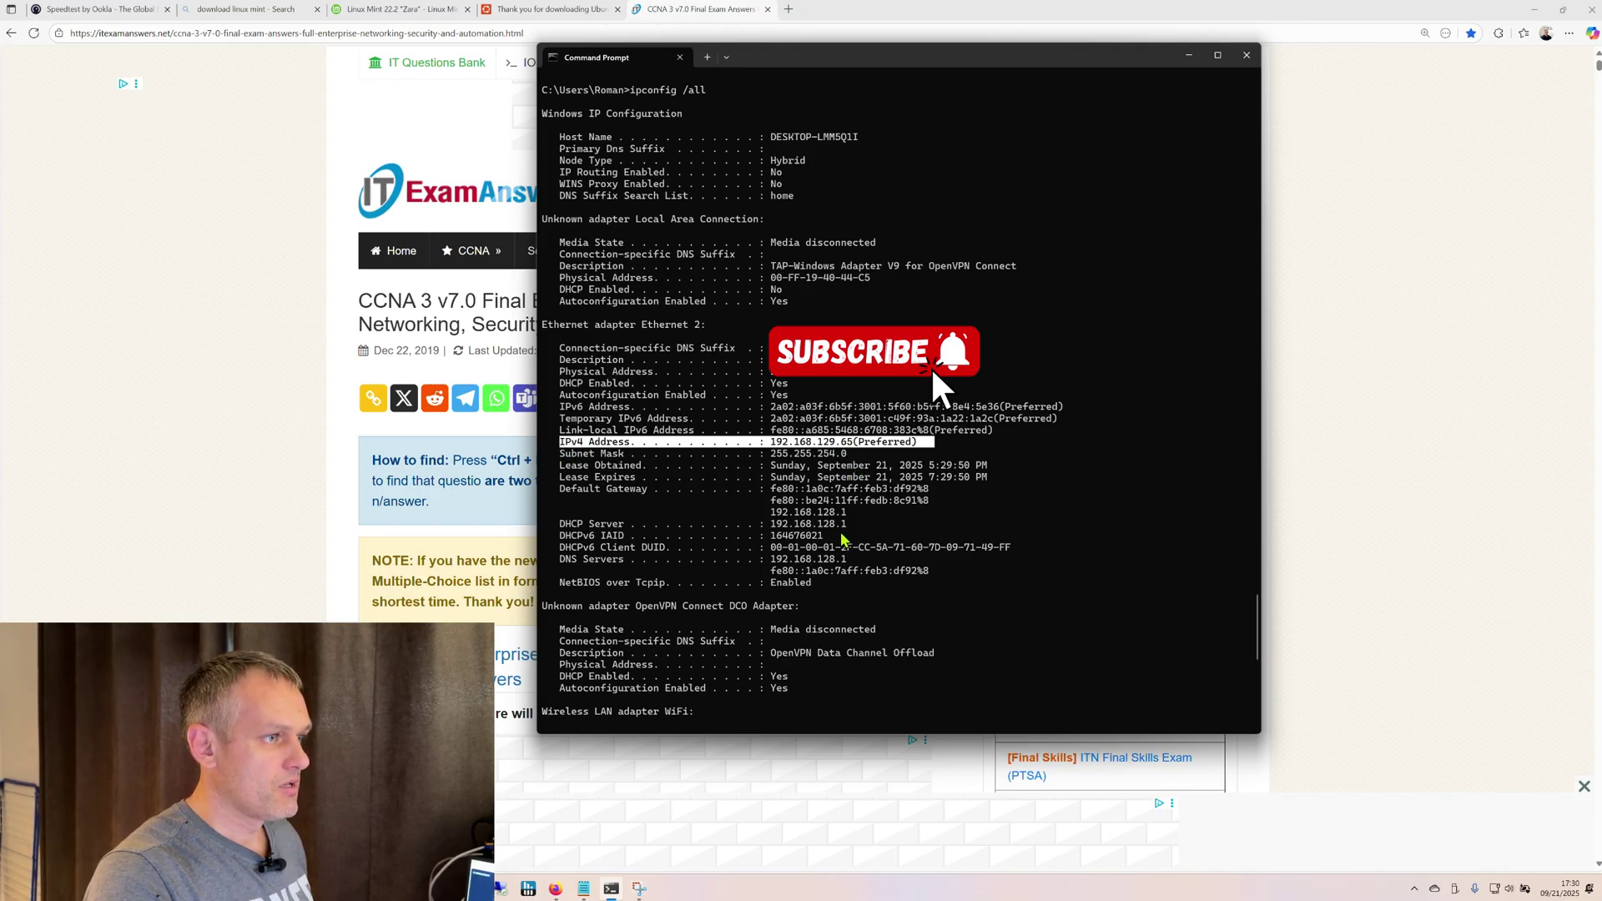
{"action": "left_click_drag", "start_coordinate": [851, 561], "coordinate": [559, 569]}
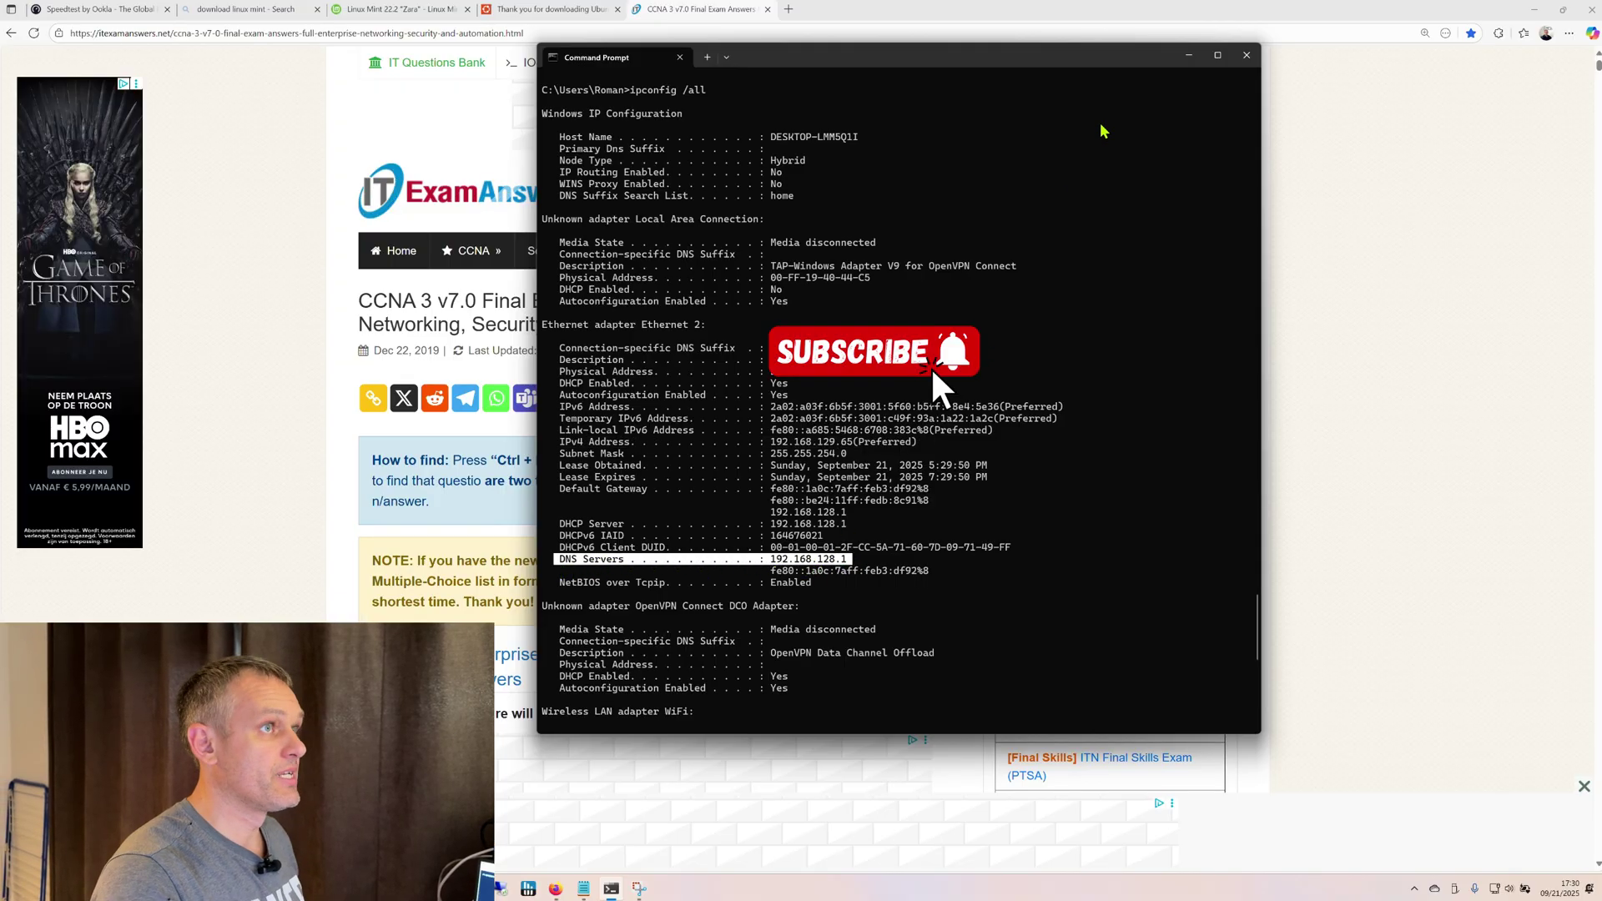
Hide the console and scroll the ad-filled CCNA 3 exam page down to question 48.
{"action": "left_click", "coordinate": [1188, 56]}
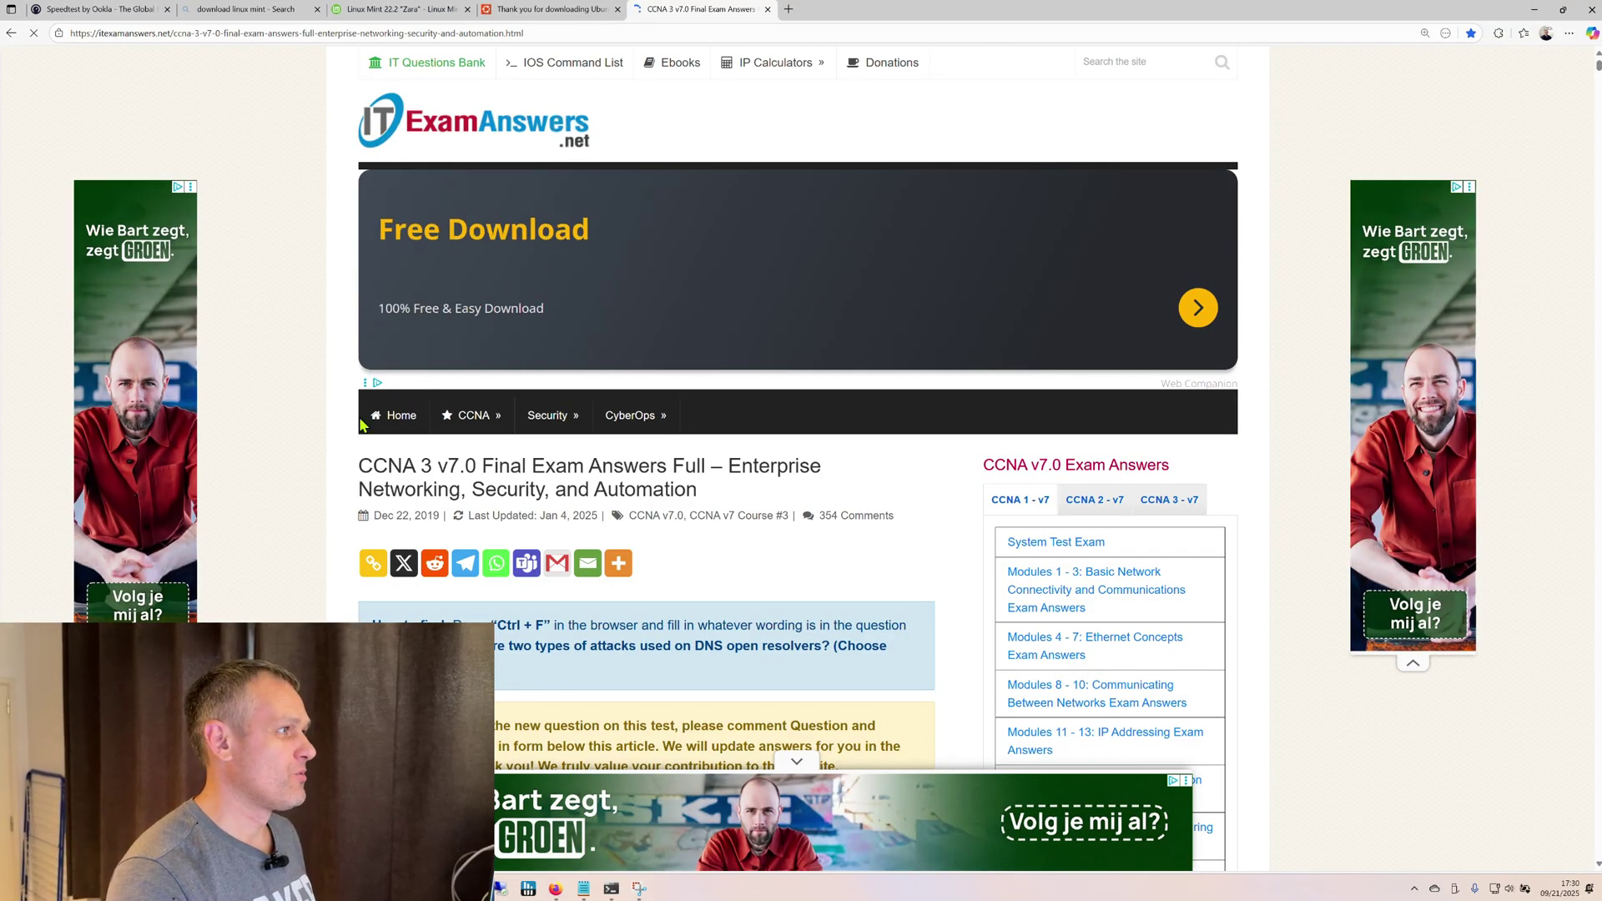
{"action": "scroll", "coordinate": [630, 467], "scroll_direction": "down", "scroll_amount": 3}
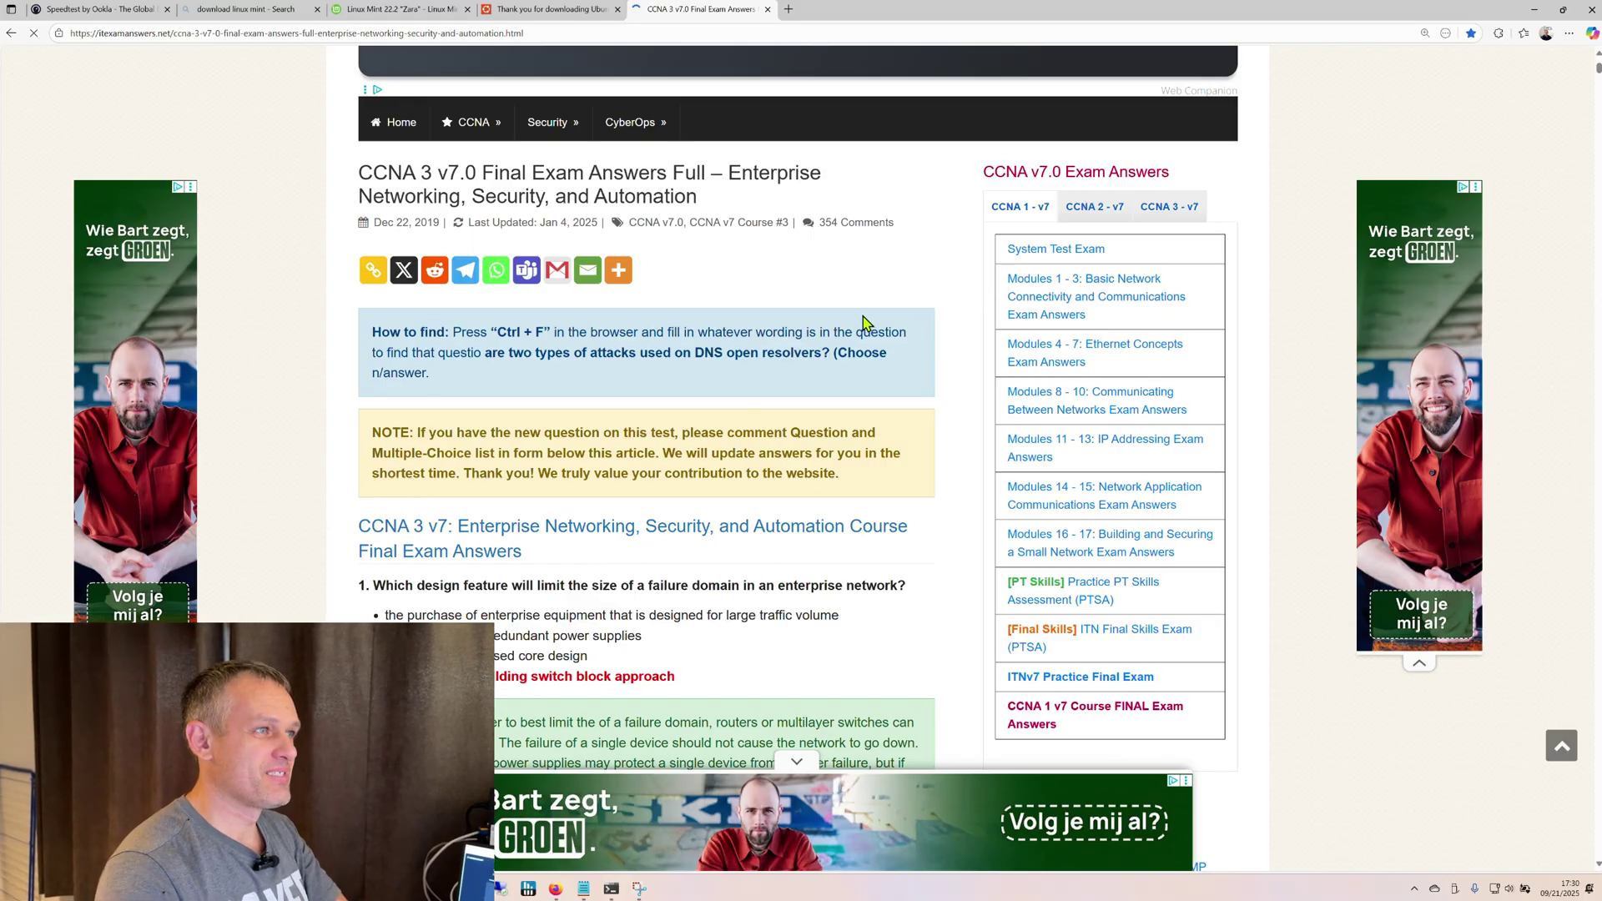
{"action": "scroll", "coordinate": [865, 321], "scroll_direction": "down", "scroll_amount": 15}
{"action": "scroll", "coordinate": [865, 309], "scroll_direction": "down", "scroll_amount": 20}
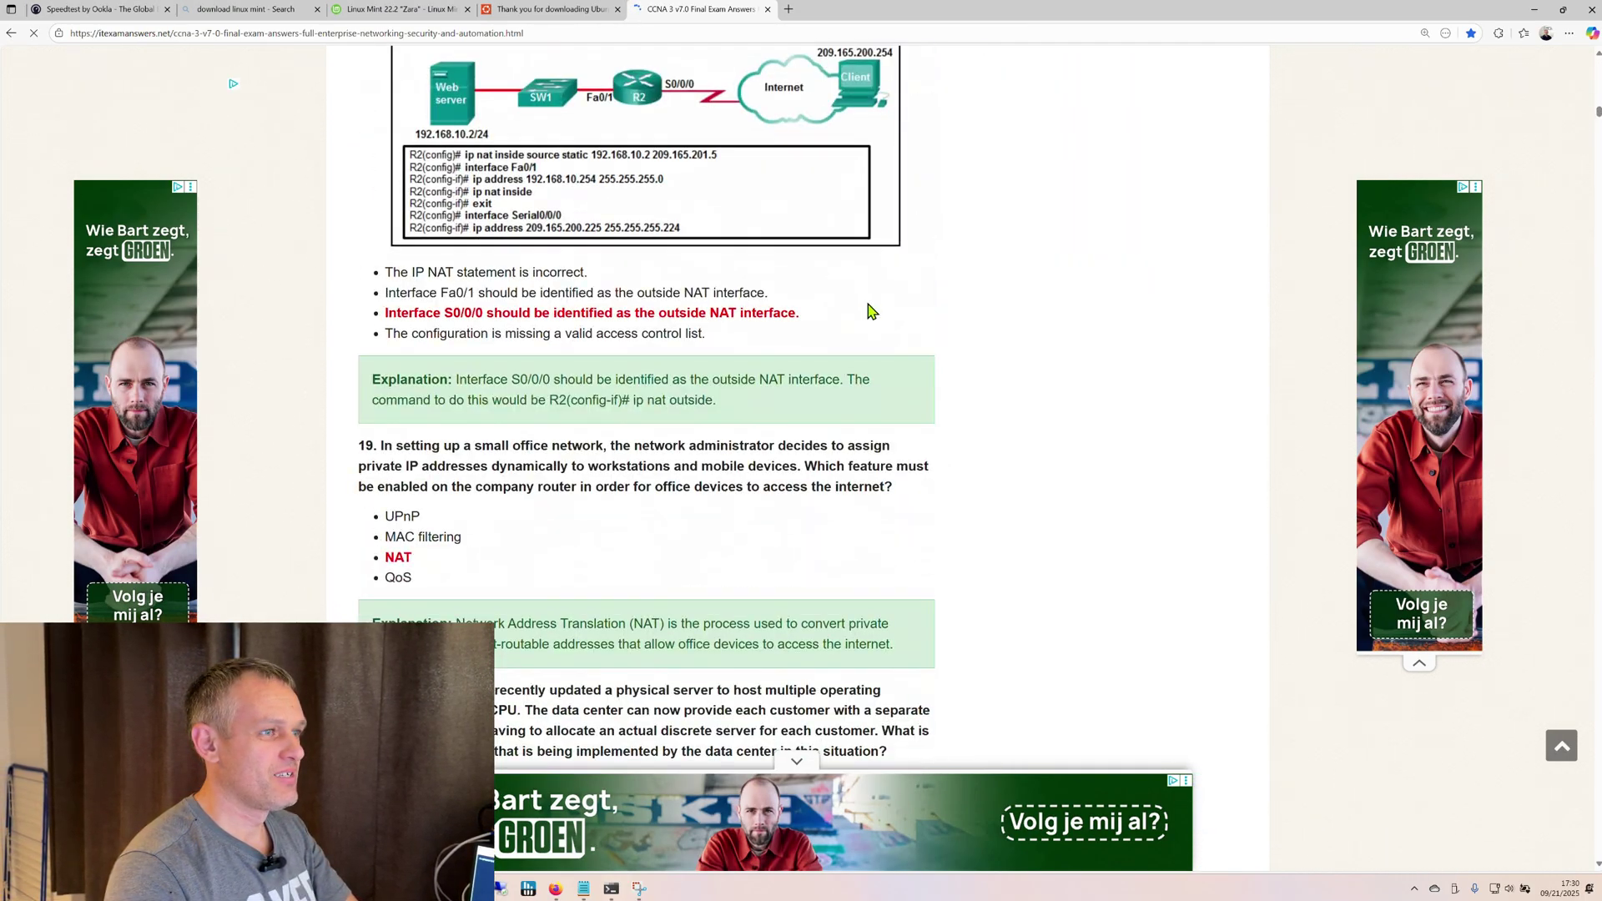
{"action": "scroll", "coordinate": [872, 310], "scroll_direction": "down", "scroll_amount": 20}
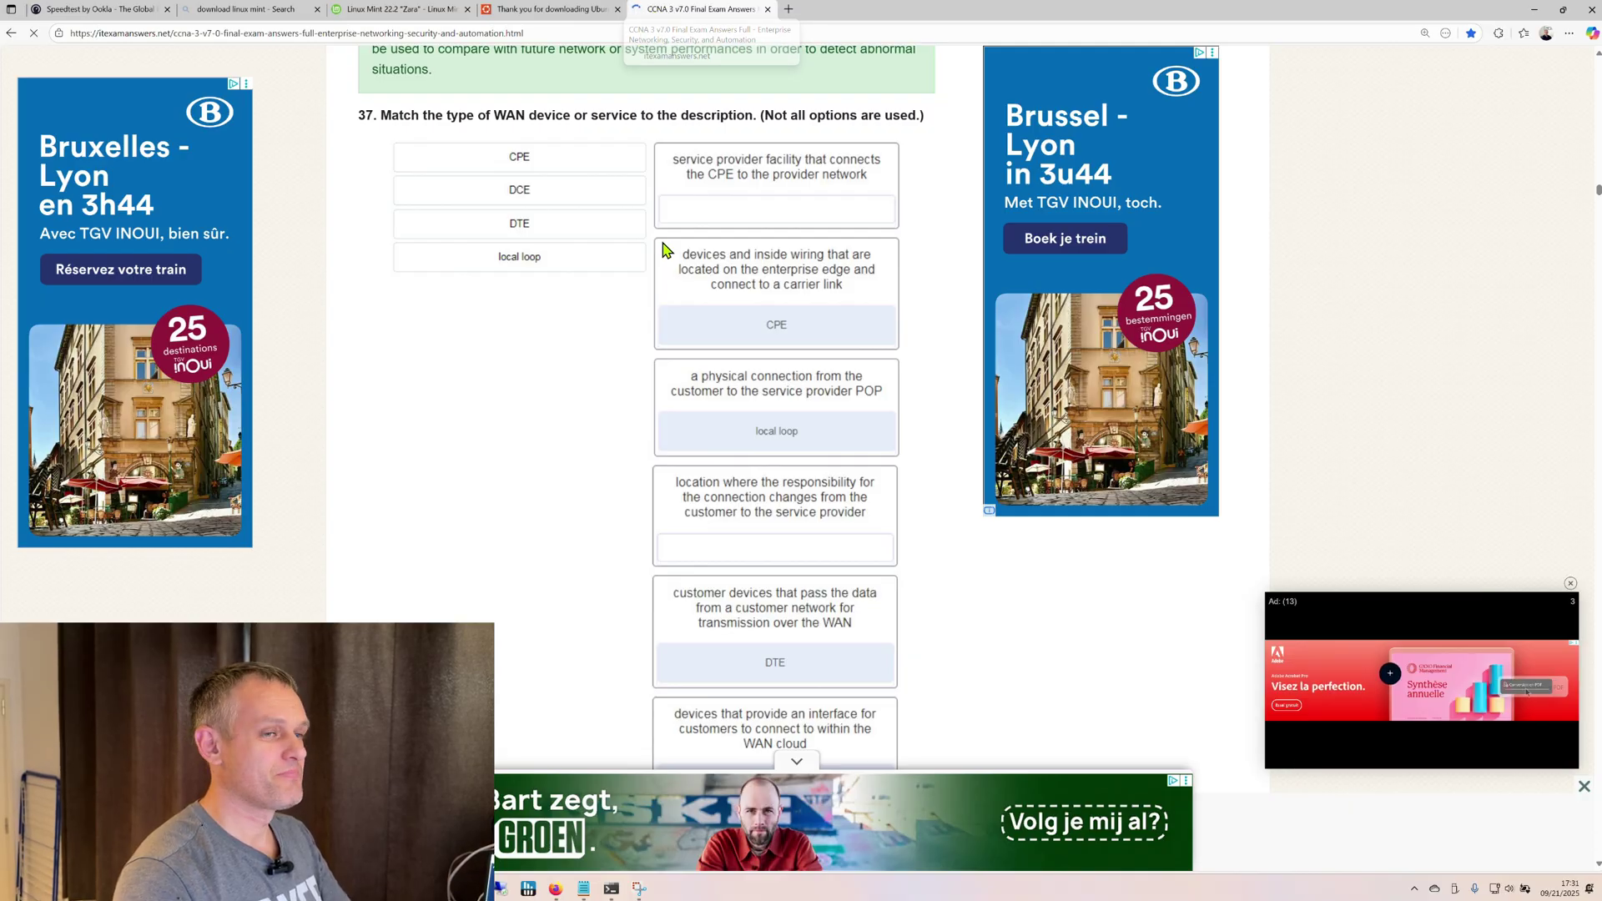
{"action": "scroll", "coordinate": [677, 300], "scroll_direction": "down", "scroll_amount": 3}
{"action": "scroll", "coordinate": [668, 469], "scroll_direction": "down", "scroll_amount": 12}
{"action": "scroll", "coordinate": [668, 469], "scroll_direction": "down", "scroll_amount": 15}
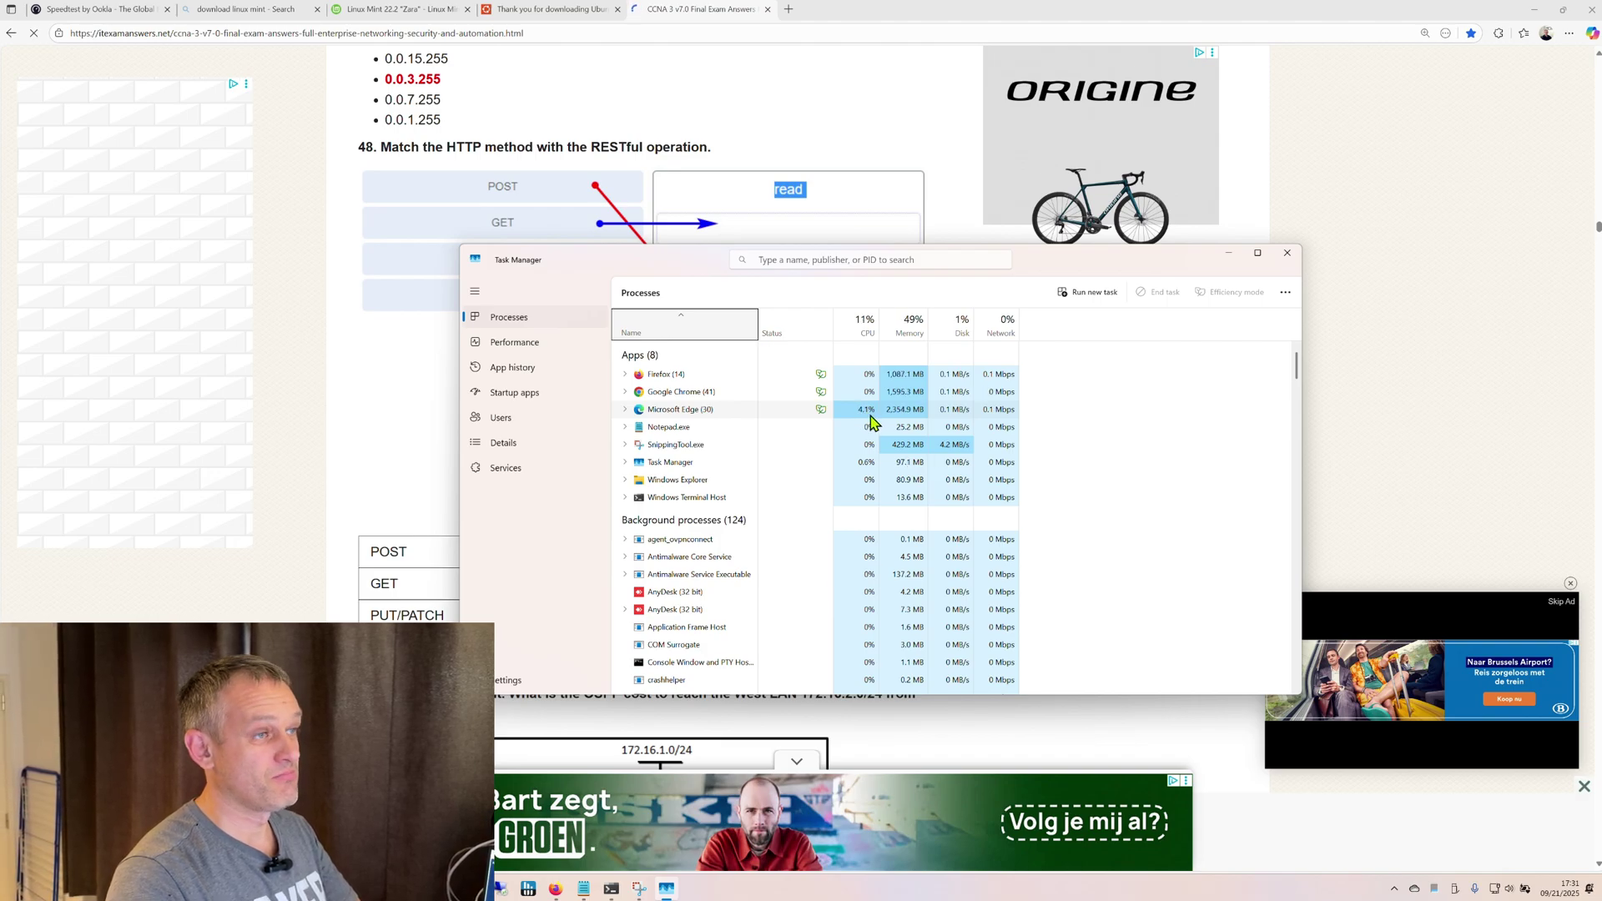
Minimize Task Manager after checking Edge's CPU and memory use, revealing question 48's answers.
{"action": "left_click", "coordinate": [1228, 254]}
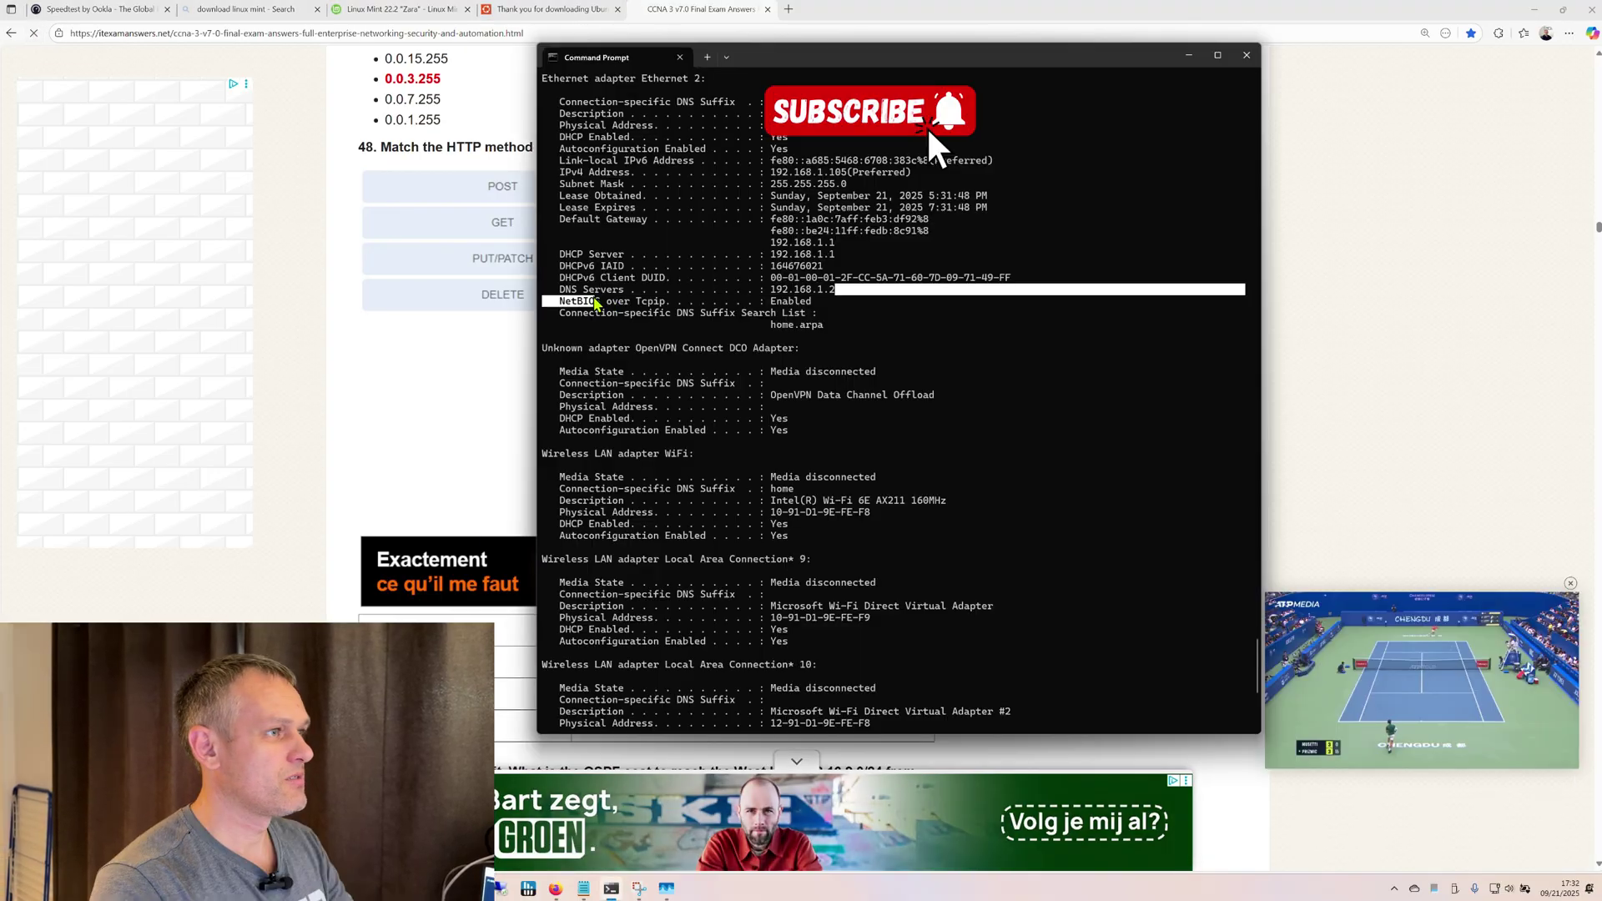
Highlight lab DNS server 192.168.1.2 and IPv4 192.168.1.105, then minimize the console.
{"action": "left_click_drag", "start_coordinate": [594, 300], "coordinate": [565, 294]}
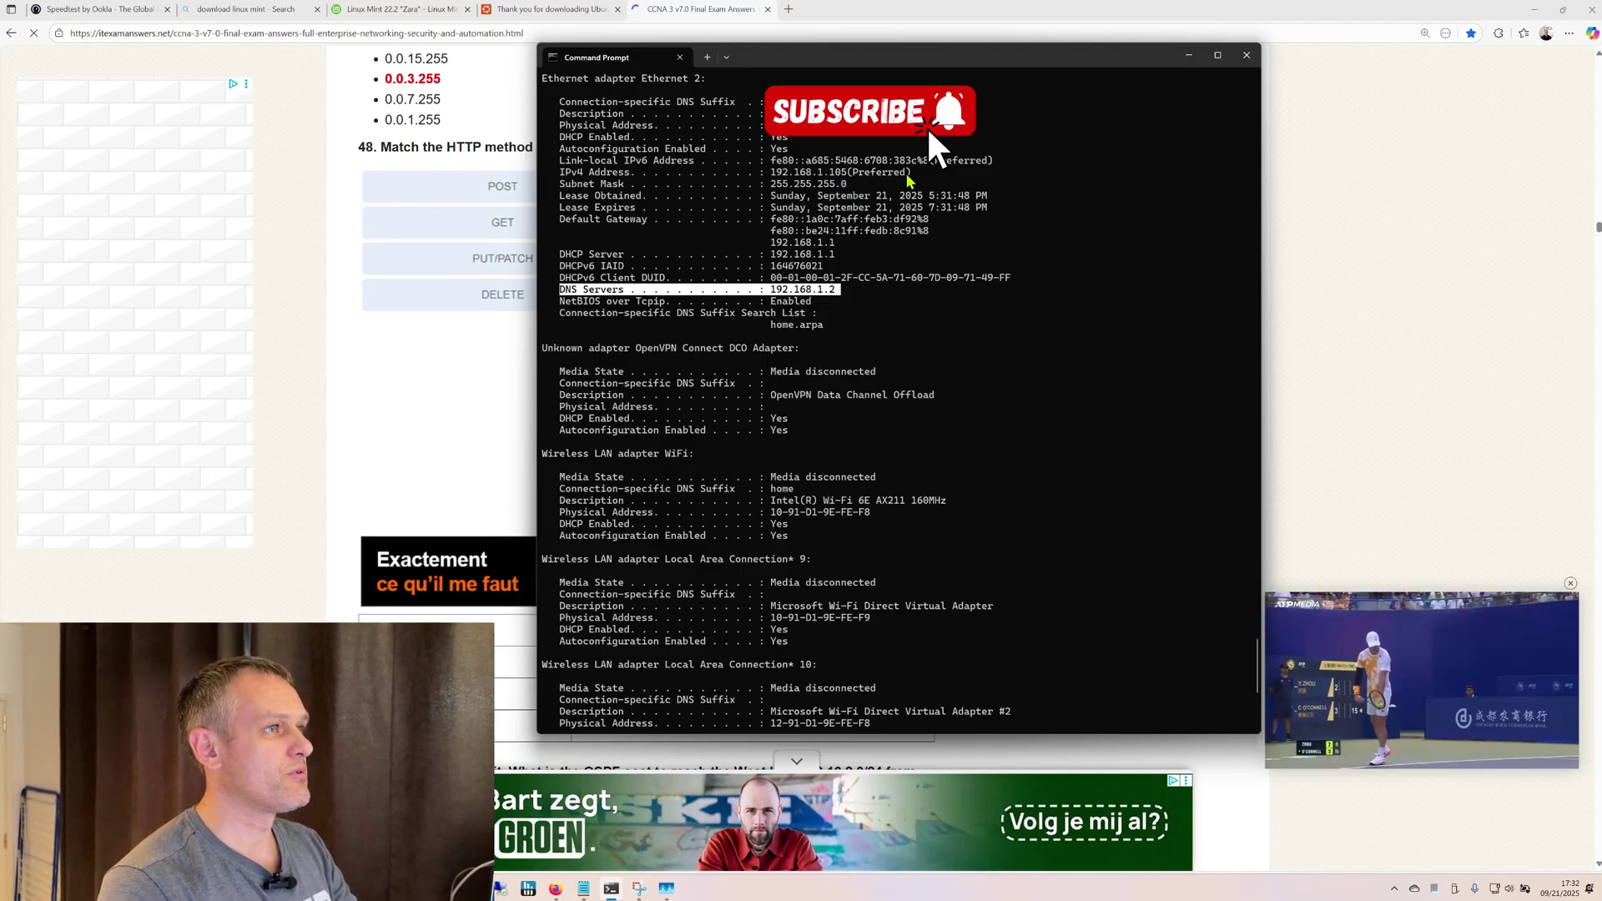
{"action": "left_click_drag", "start_coordinate": [922, 177], "coordinate": [668, 179]}
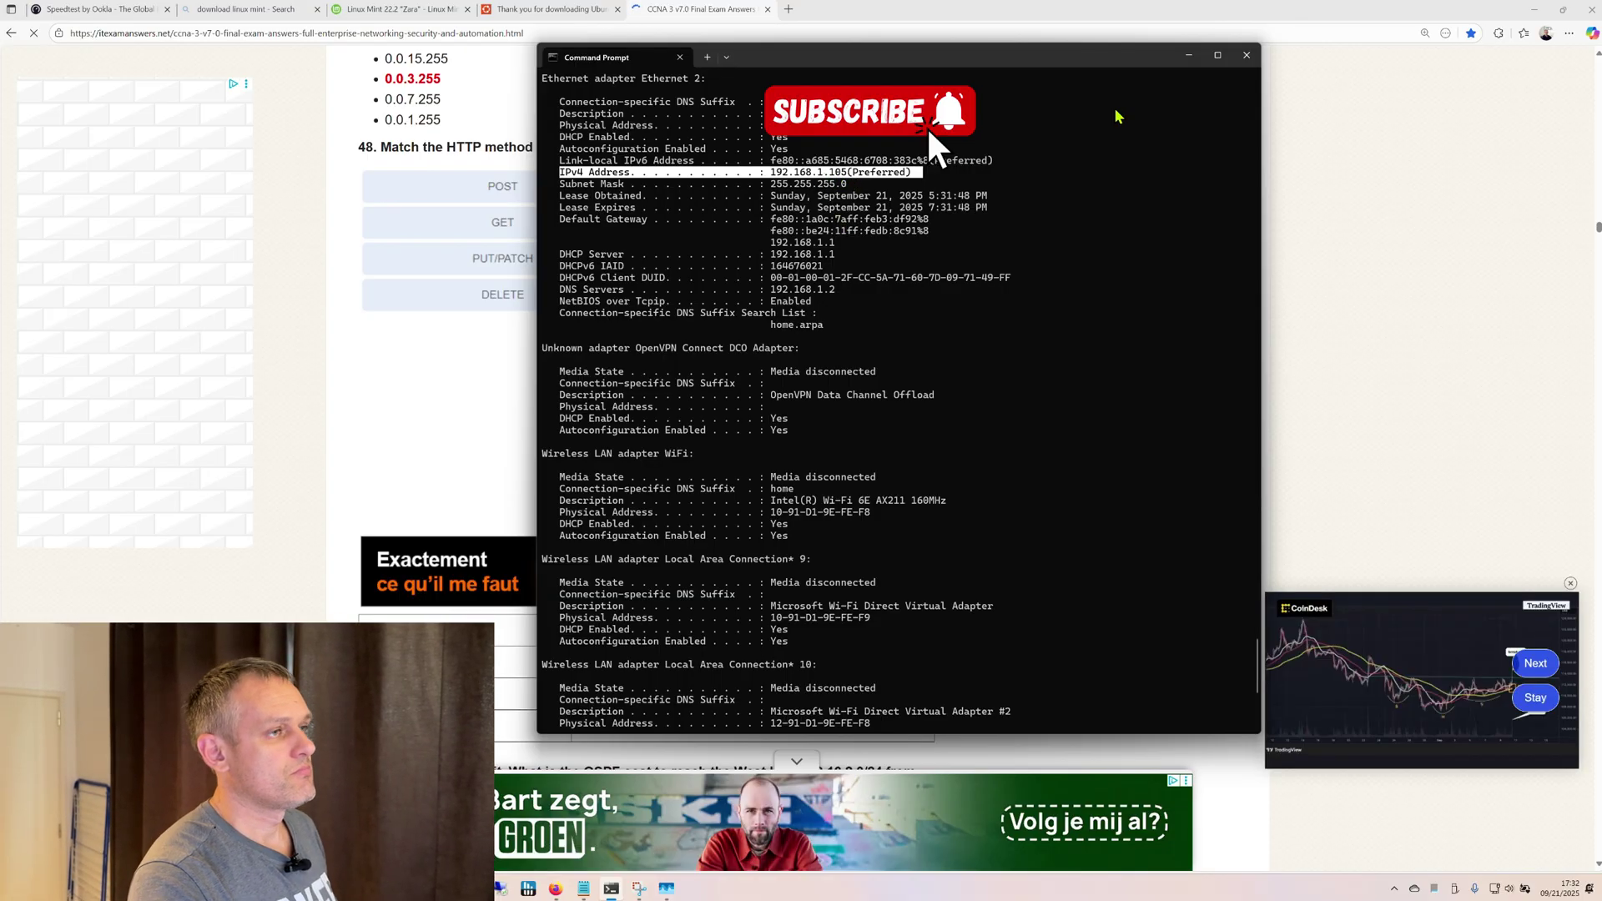
{"action": "left_click", "coordinate": [1188, 55]}
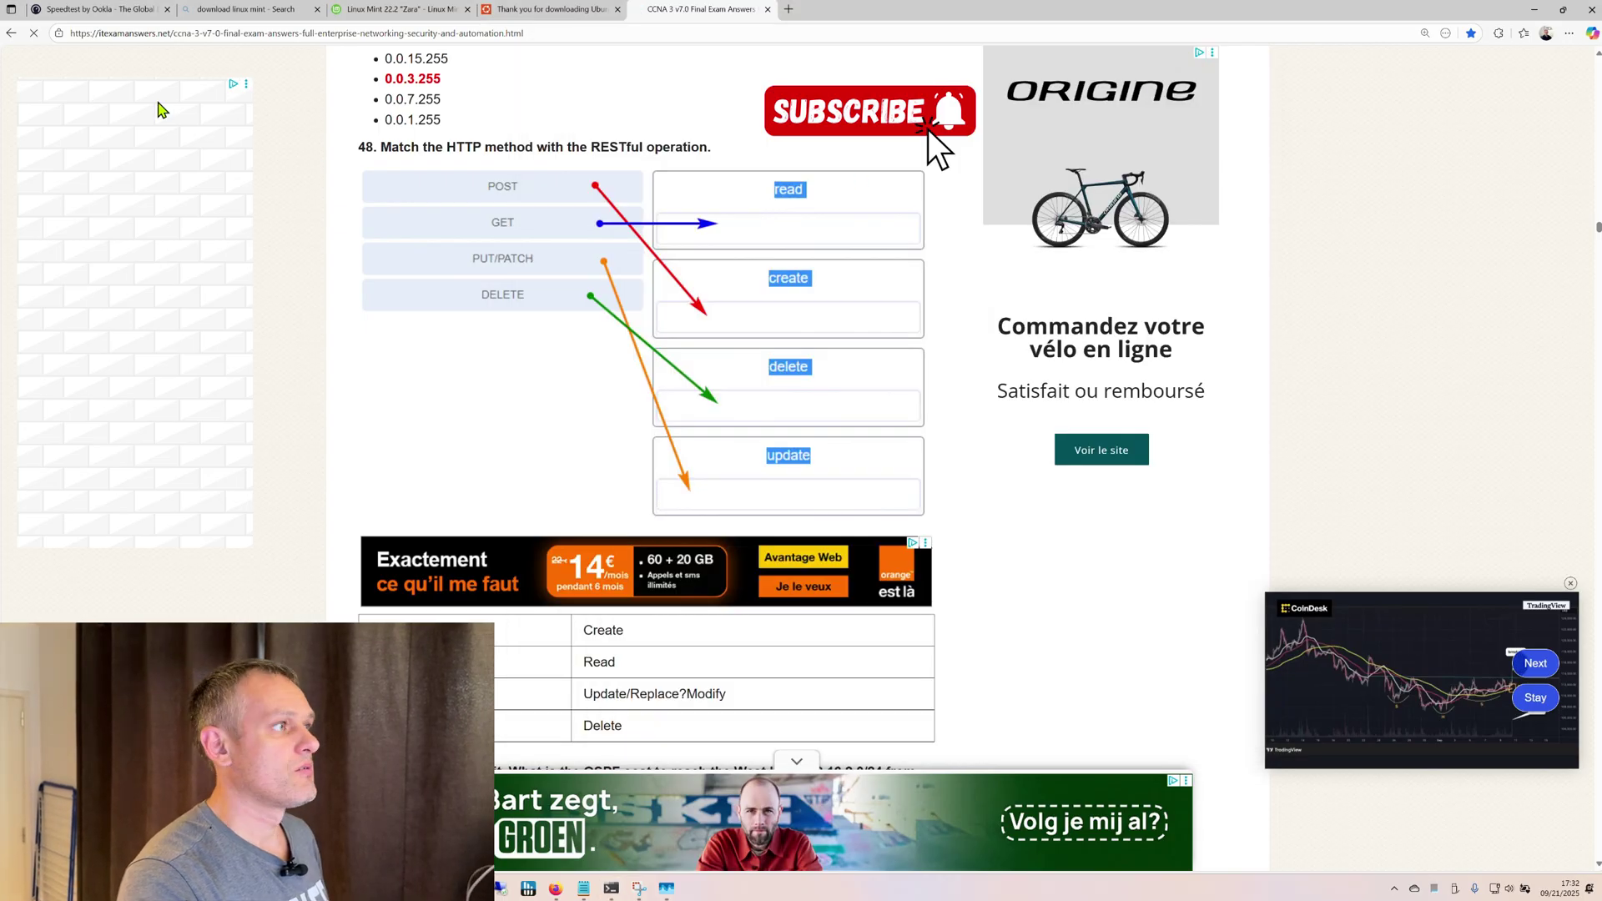
Reload the CCNA 3 exam answers page so it now appears without ads.
{"action": "left_click", "coordinate": [34, 39]}
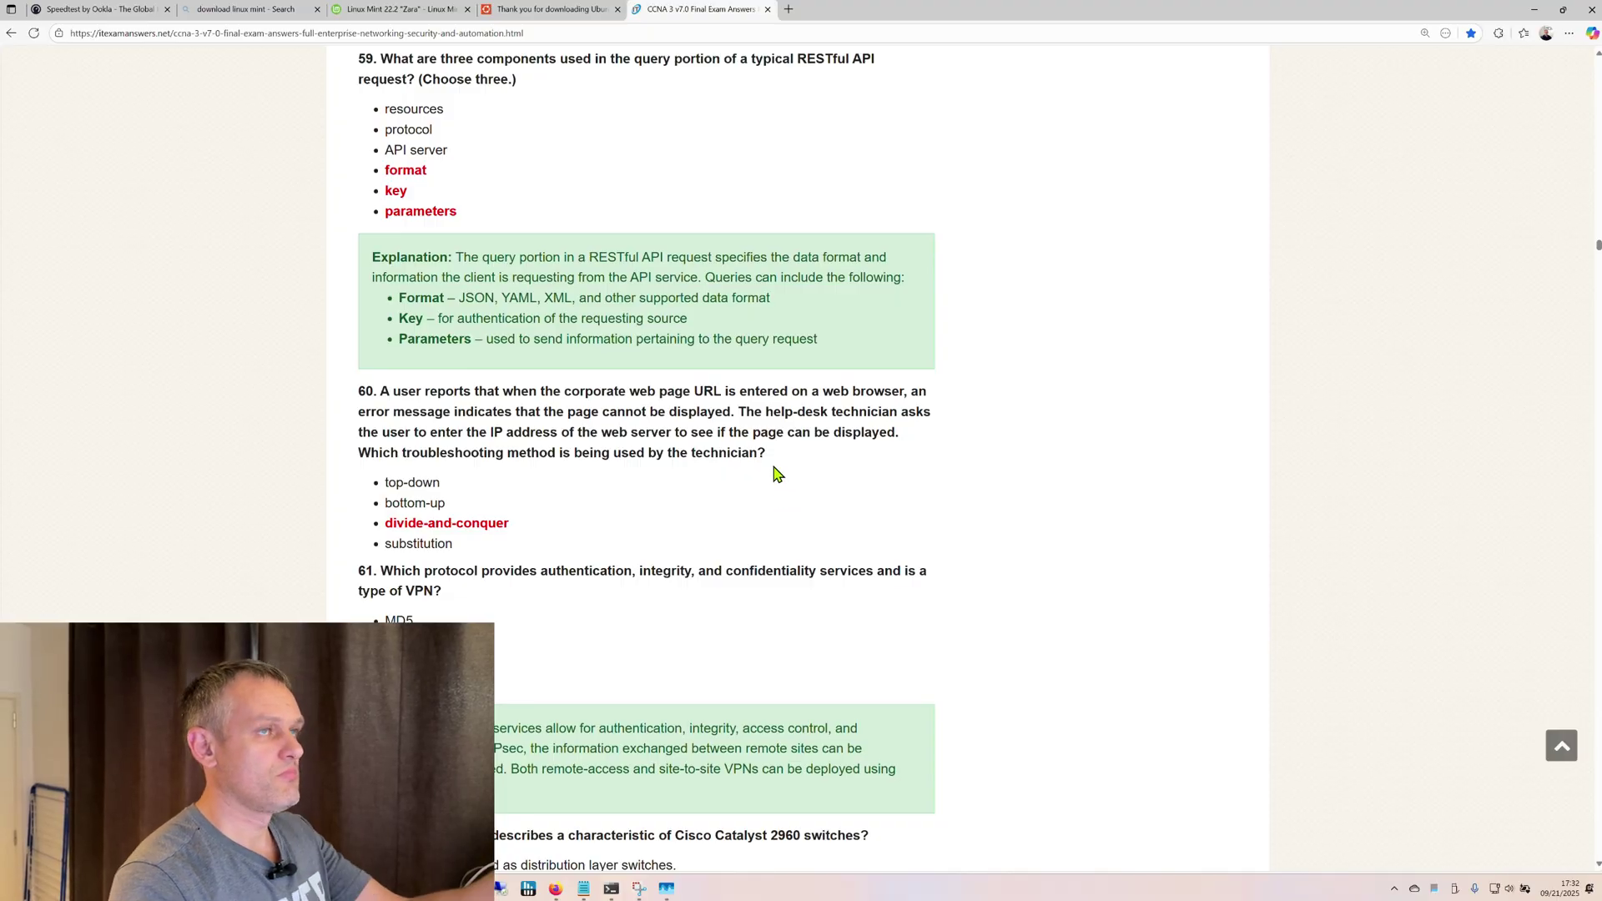
{"action": "scroll", "coordinate": [776, 471], "scroll_direction": "up", "scroll_amount": 20}
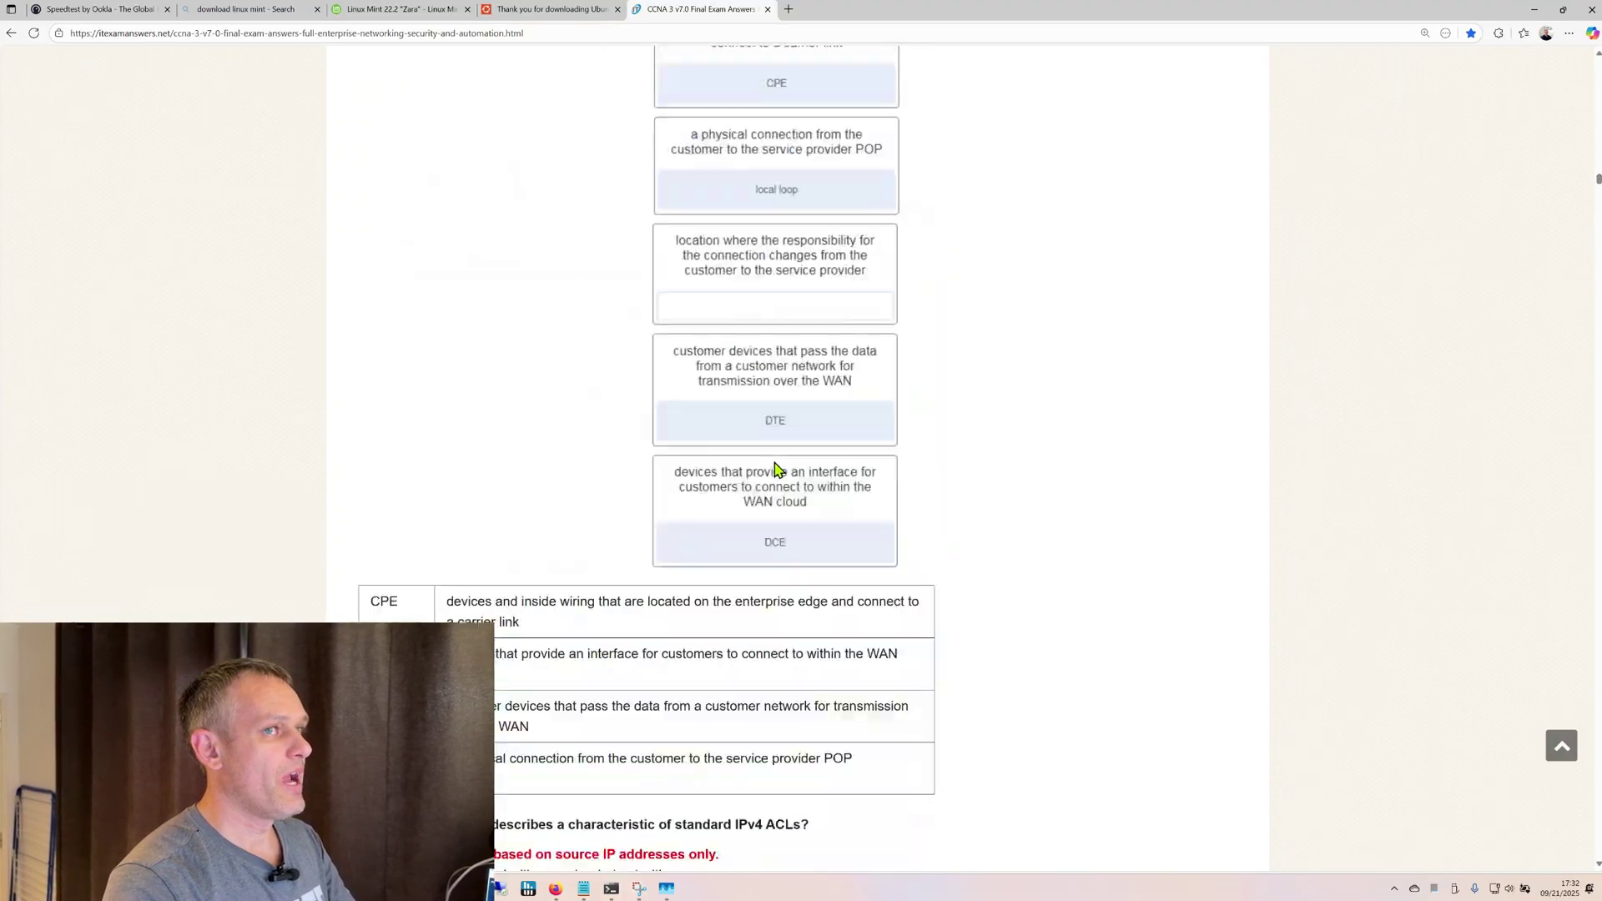
{"action": "scroll", "coordinate": [776, 471], "scroll_direction": "up", "scroll_amount": 15}
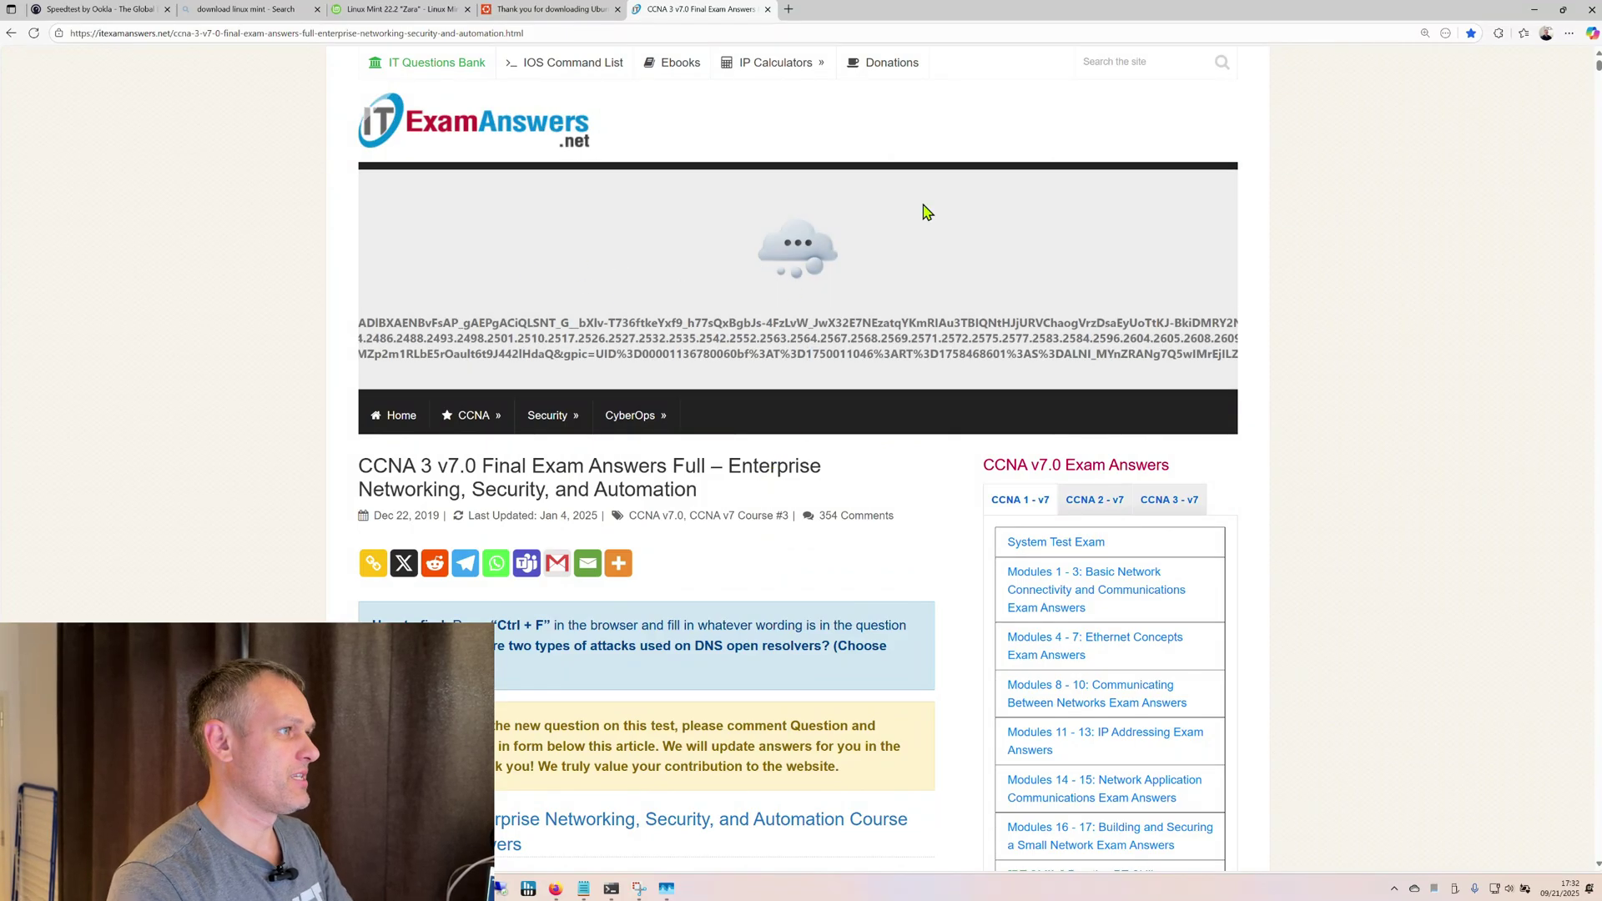
{"action": "scroll", "coordinate": [780, 301], "scroll_direction": "down", "scroll_amount": 20}
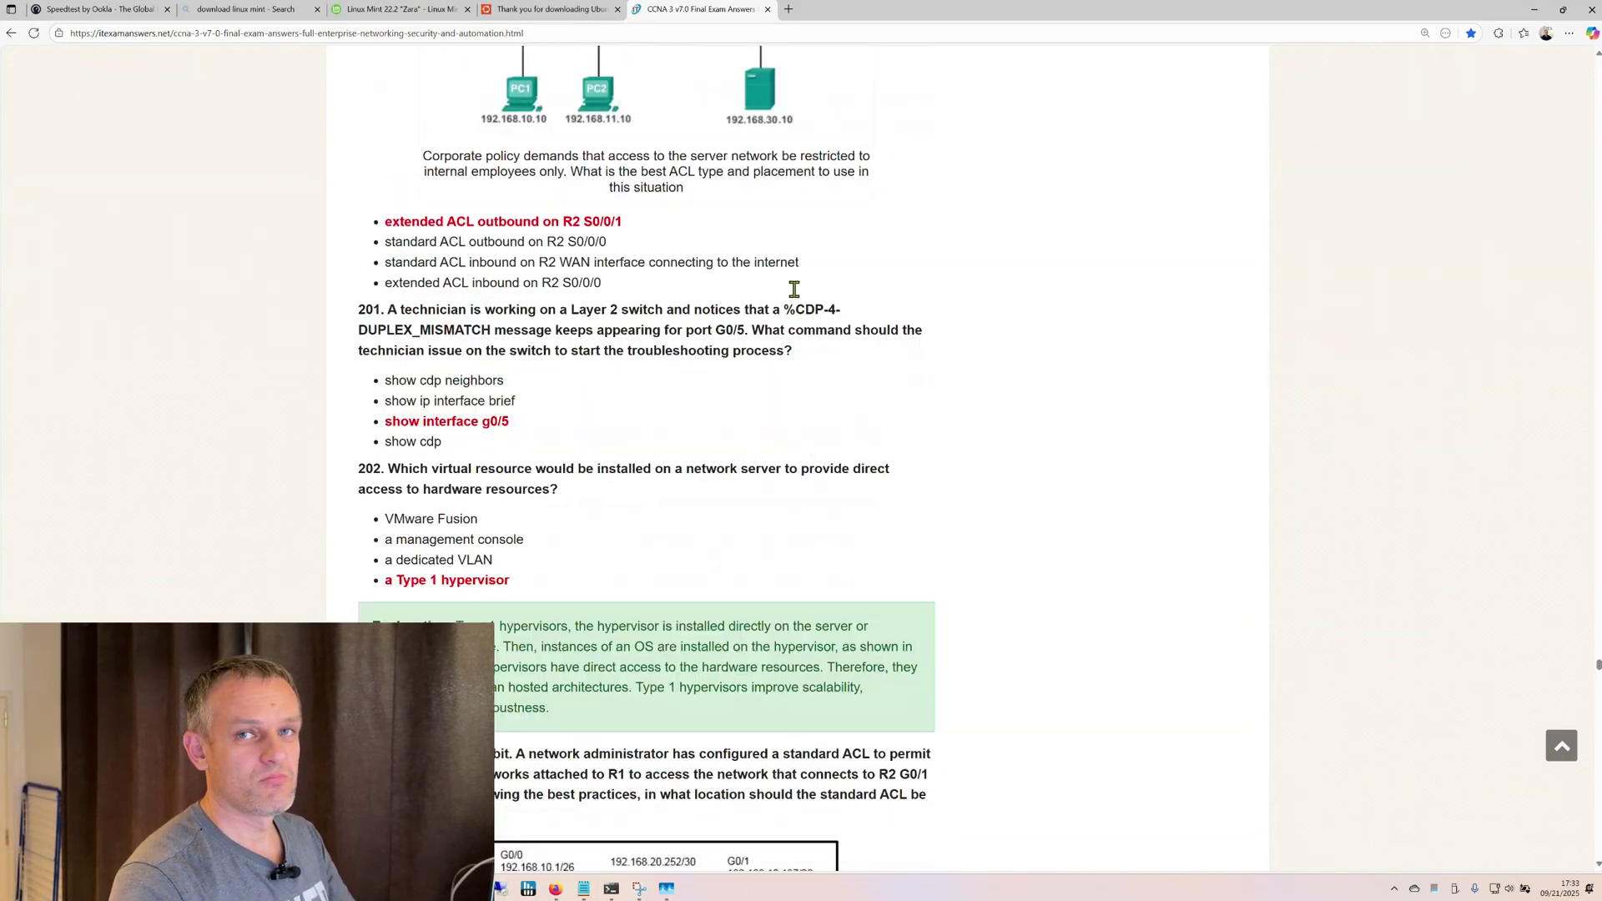
Scroll back to the top of the exam page, then return to the Speedtest result (92.34 Mbps down).
{"action": "scroll", "coordinate": [797, 298], "scroll_direction": "up", "scroll_amount": 20}
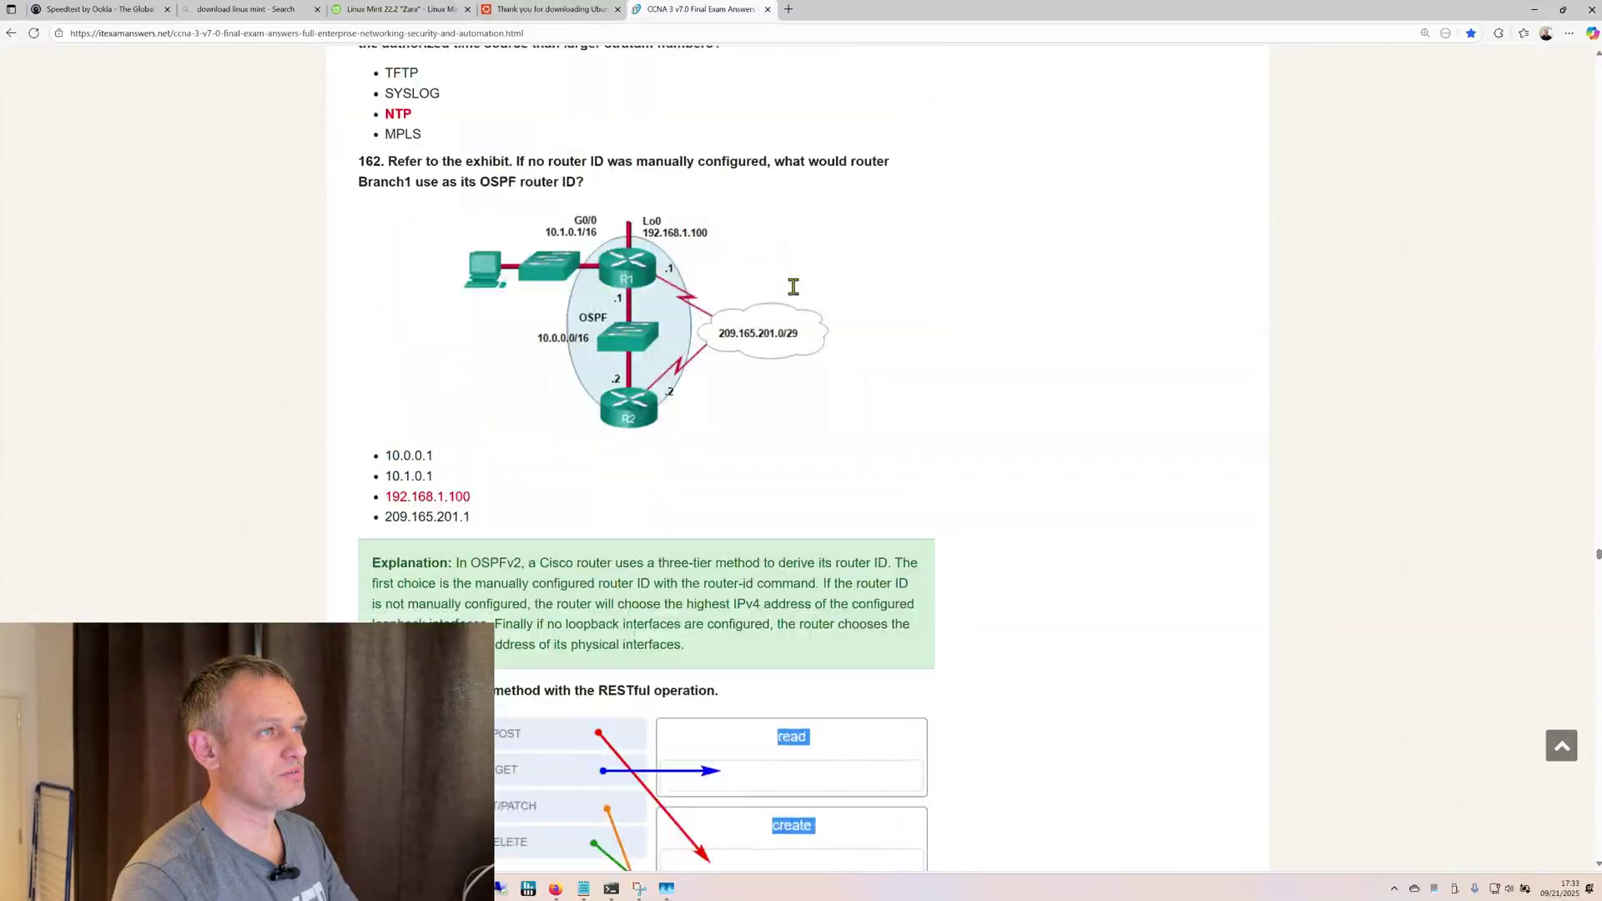
{"action": "scroll", "coordinate": [796, 294], "scroll_direction": "up", "scroll_amount": 15}
{"action": "scroll", "coordinate": [797, 294], "scroll_direction": "up", "scroll_amount": 20}
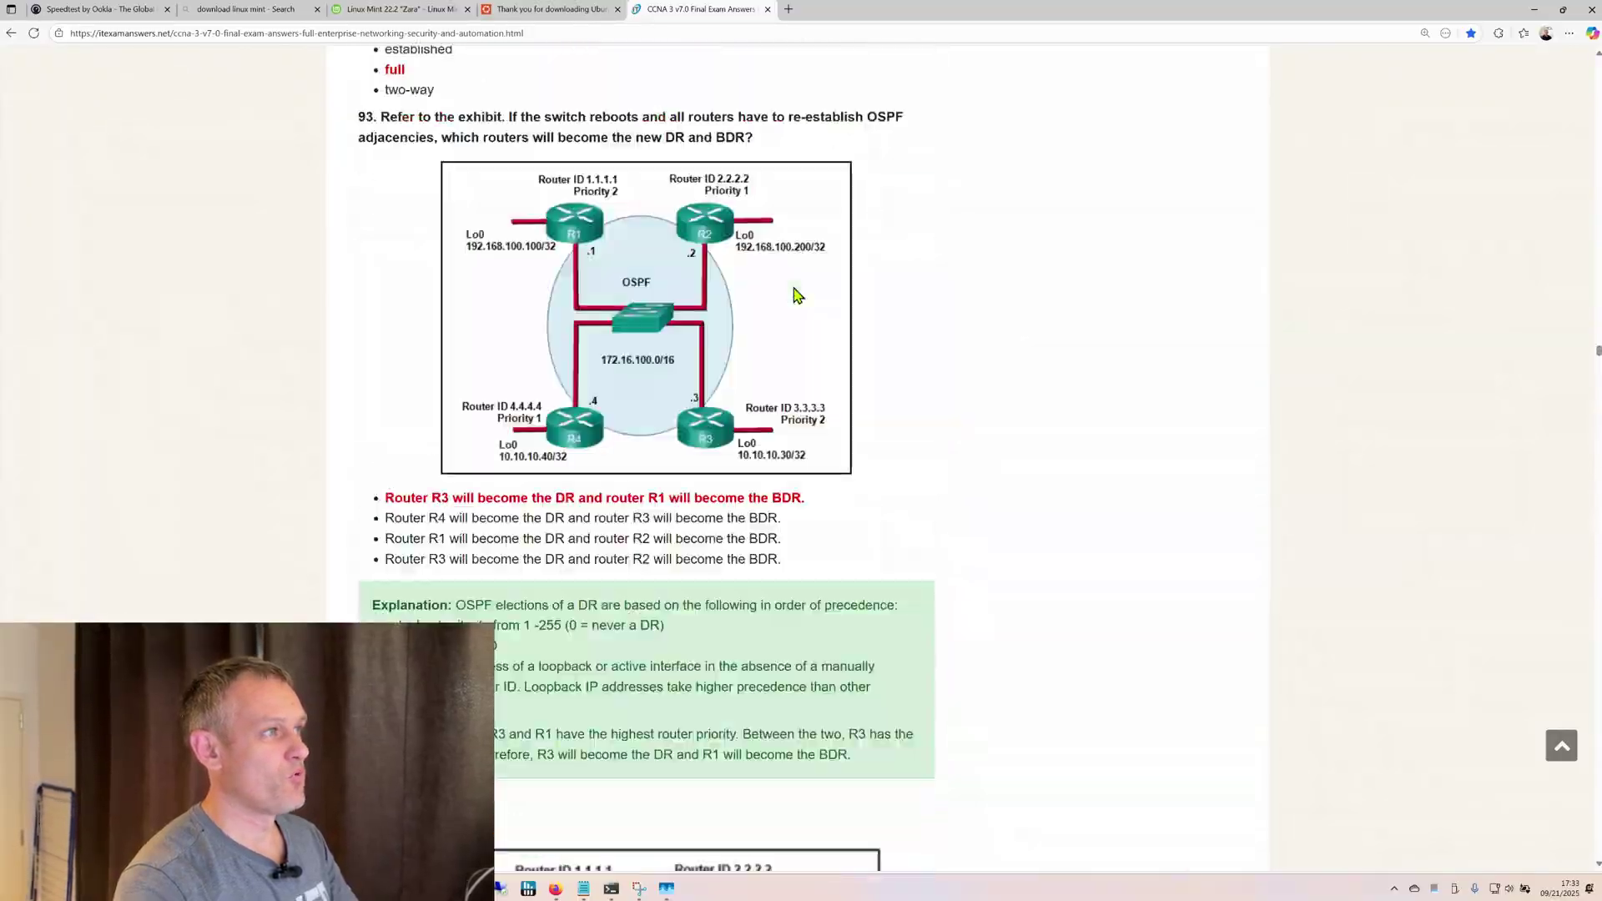
{"action": "scroll", "coordinate": [797, 294], "scroll_direction": "up", "scroll_amount": 20}
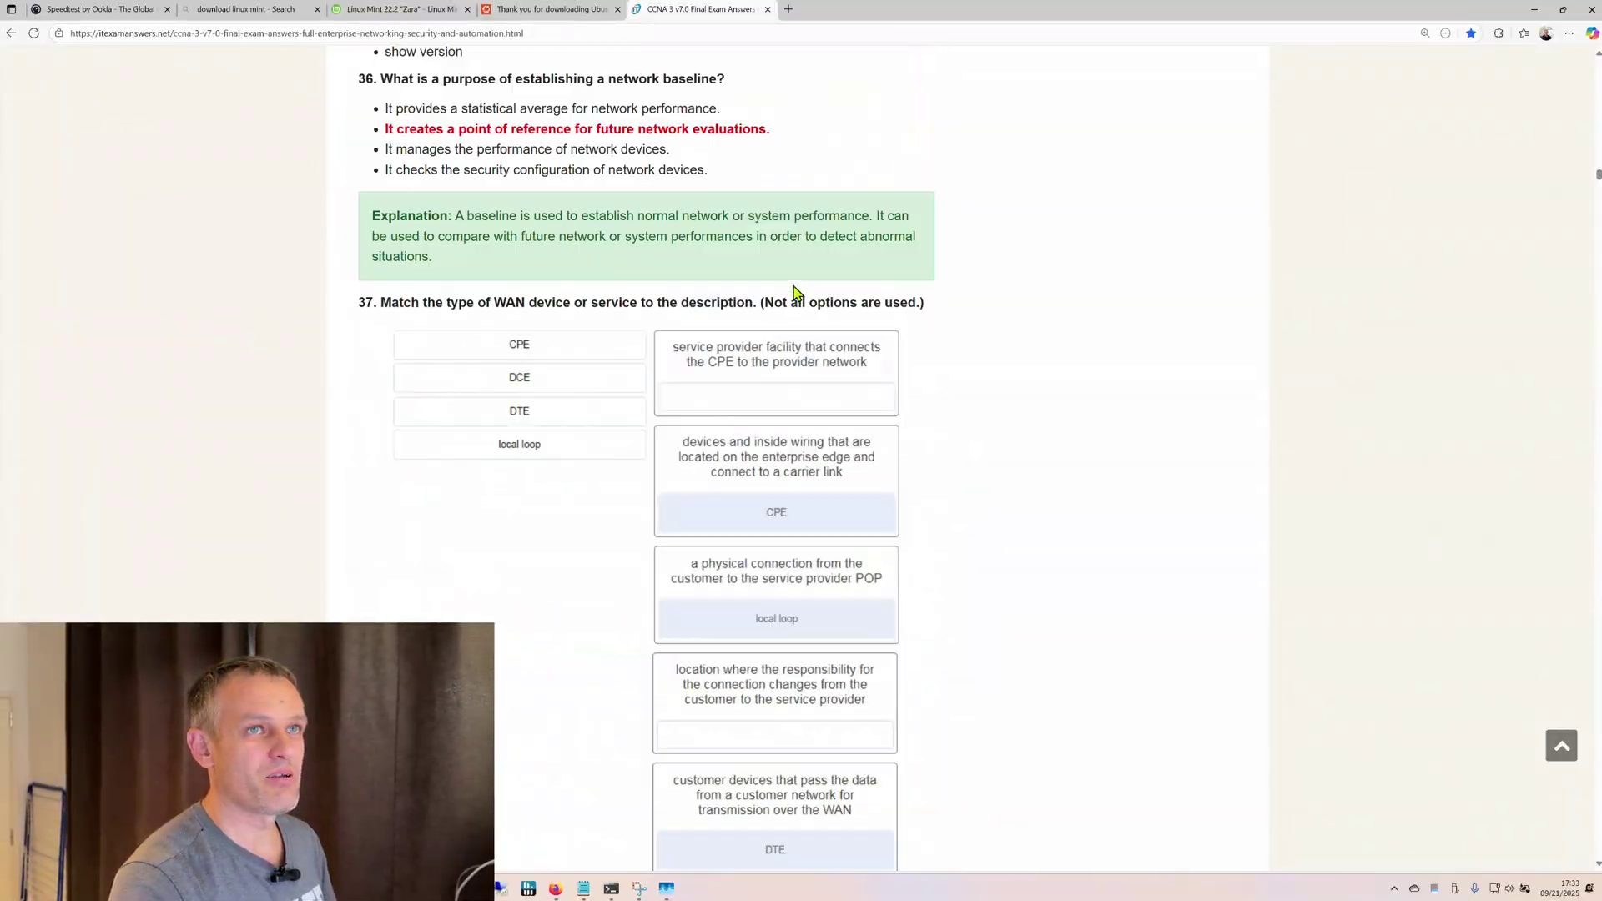
{"action": "scroll", "coordinate": [796, 294], "scroll_direction": "up", "scroll_amount": 15}
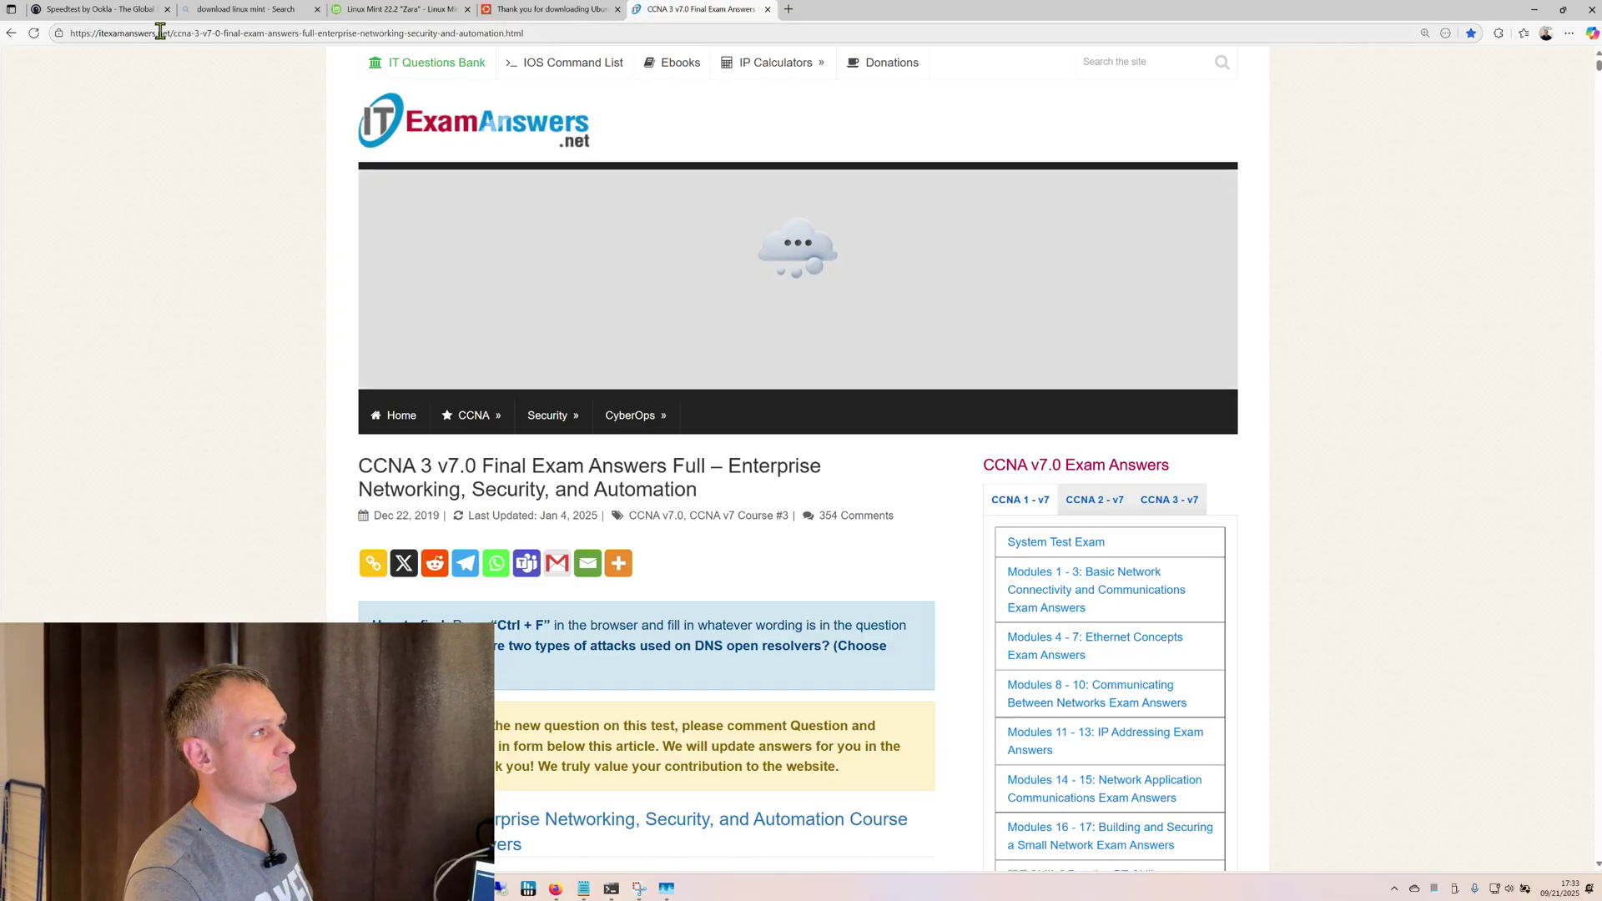
{"action": "left_click", "coordinate": [110, 11]}
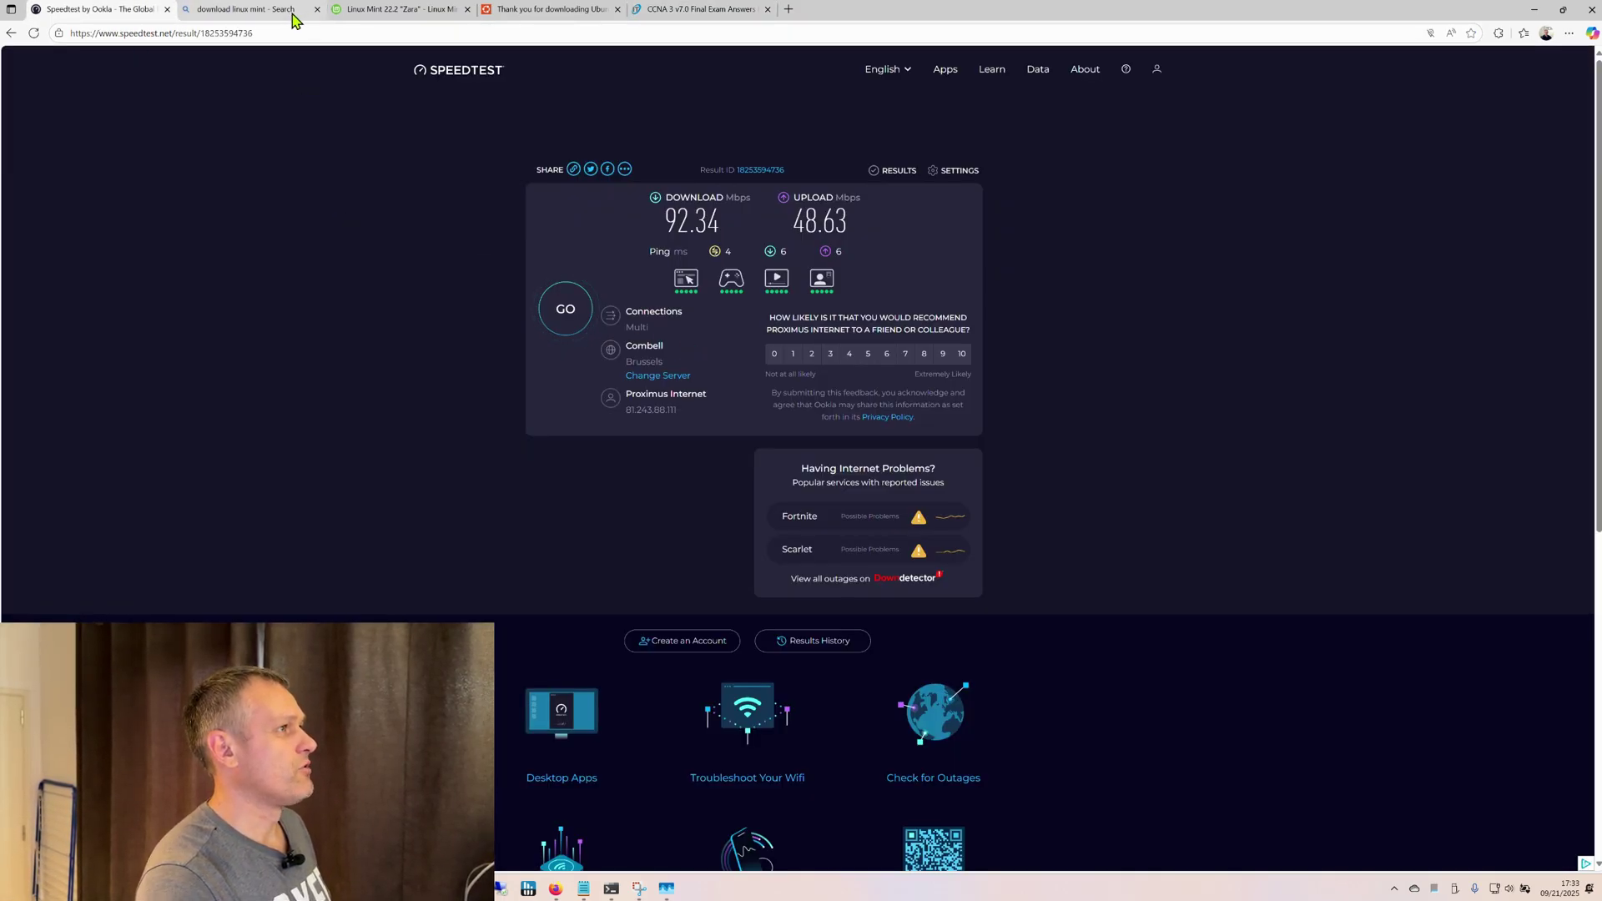
Return the Ubuntu tab to its desktop download page and finish on the Linux Mint 22.2 mirrors page.
{"action": "left_click", "coordinate": [405, 19]}
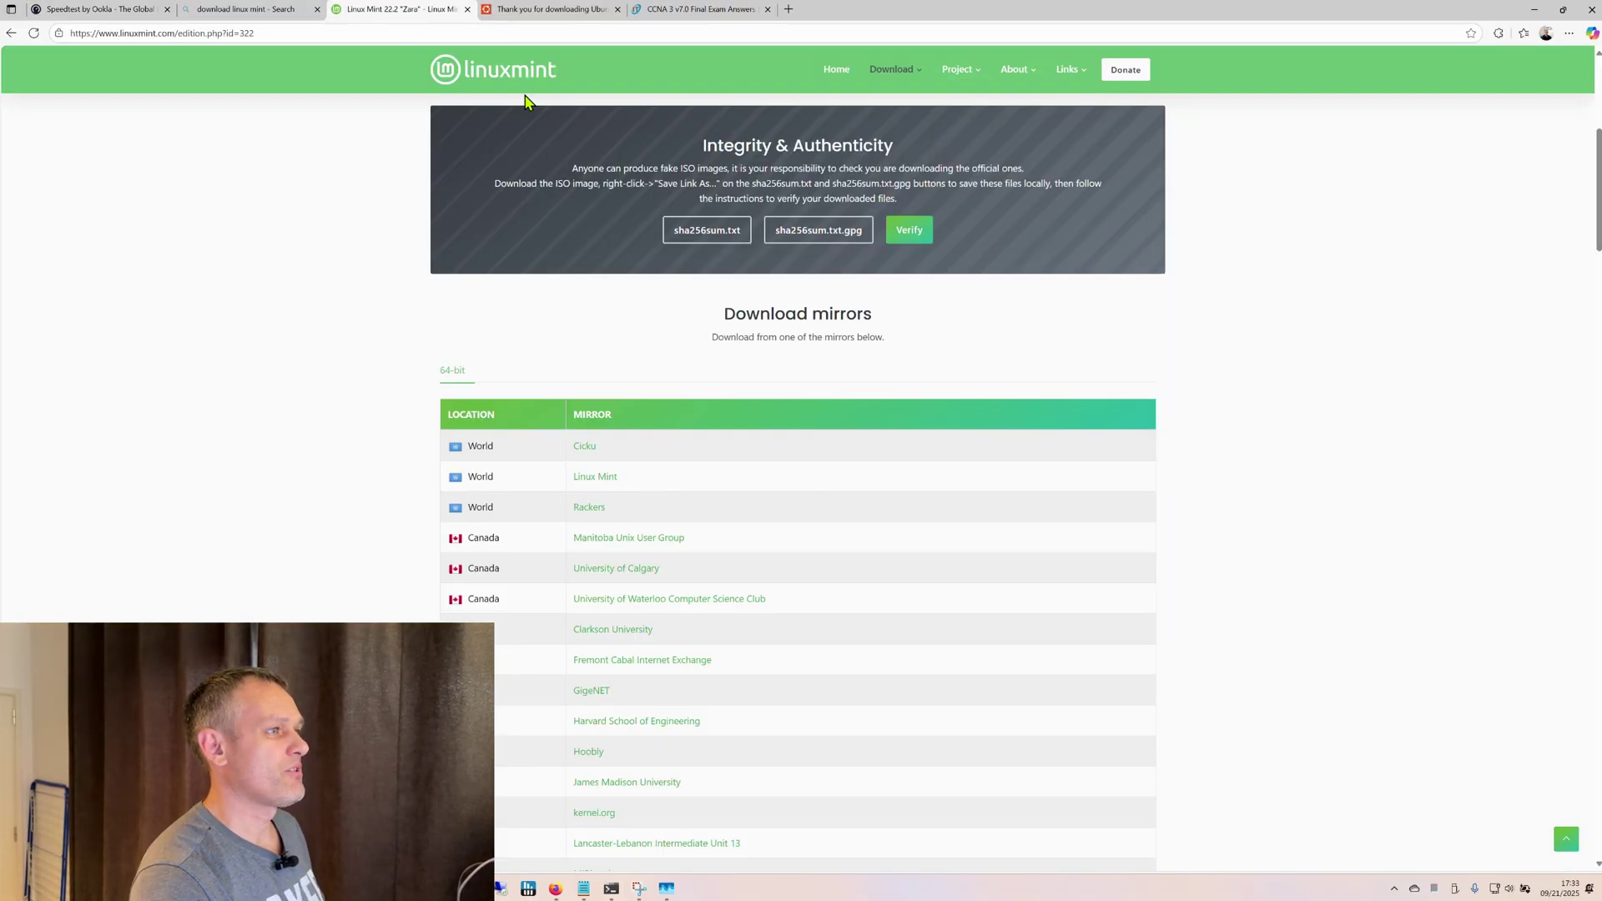
{"action": "left_click", "coordinate": [548, 12]}
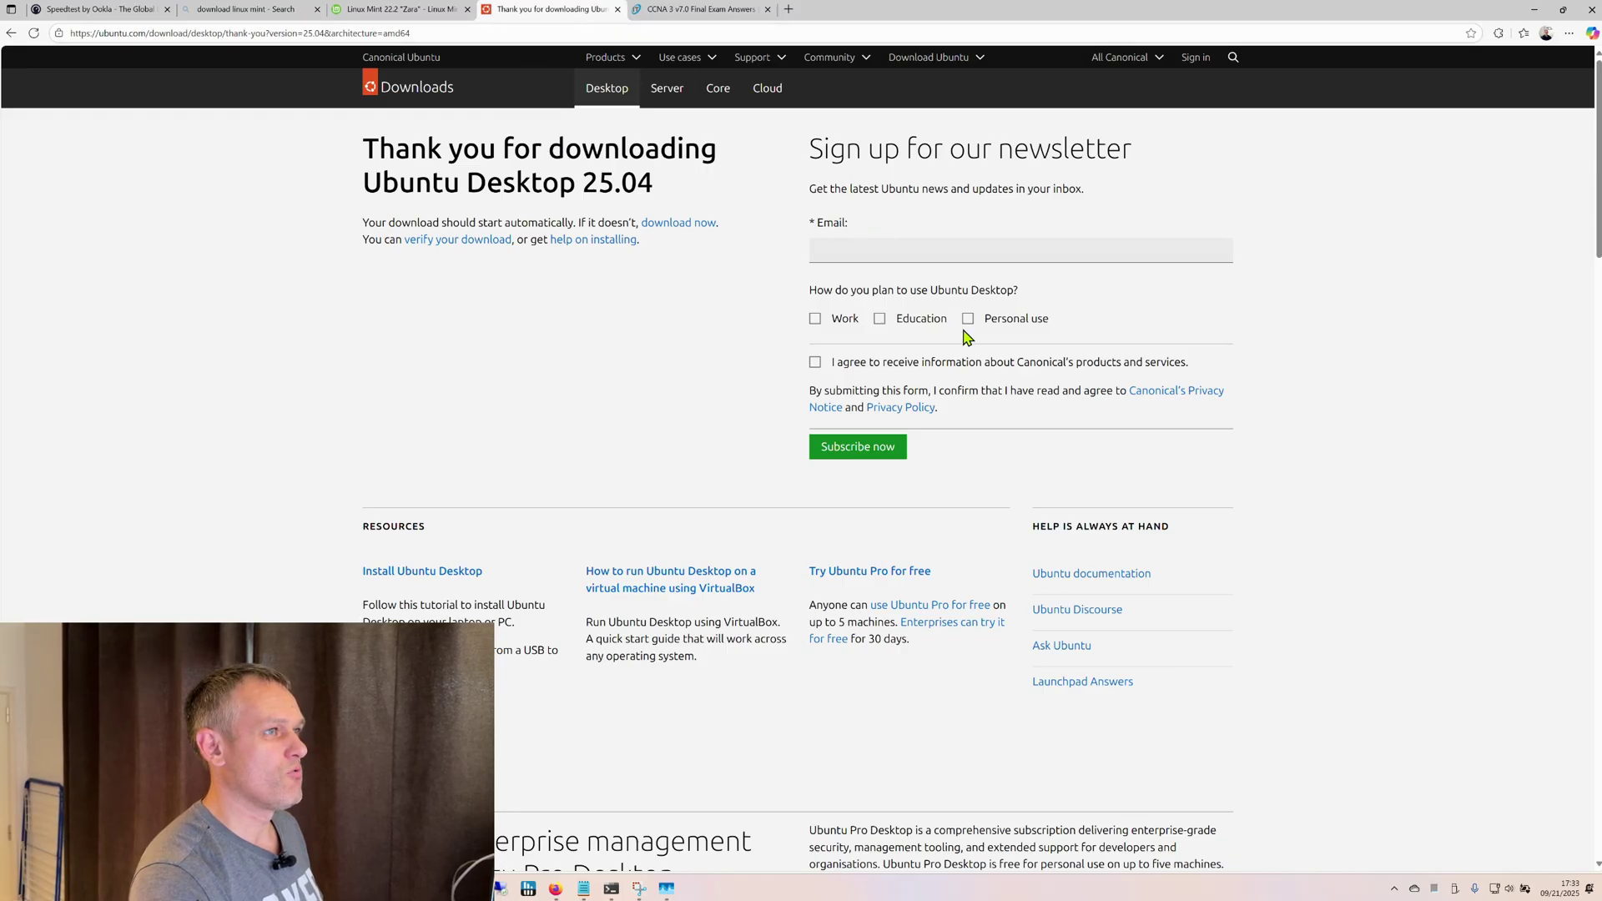
{"action": "left_click", "coordinate": [10, 34]}
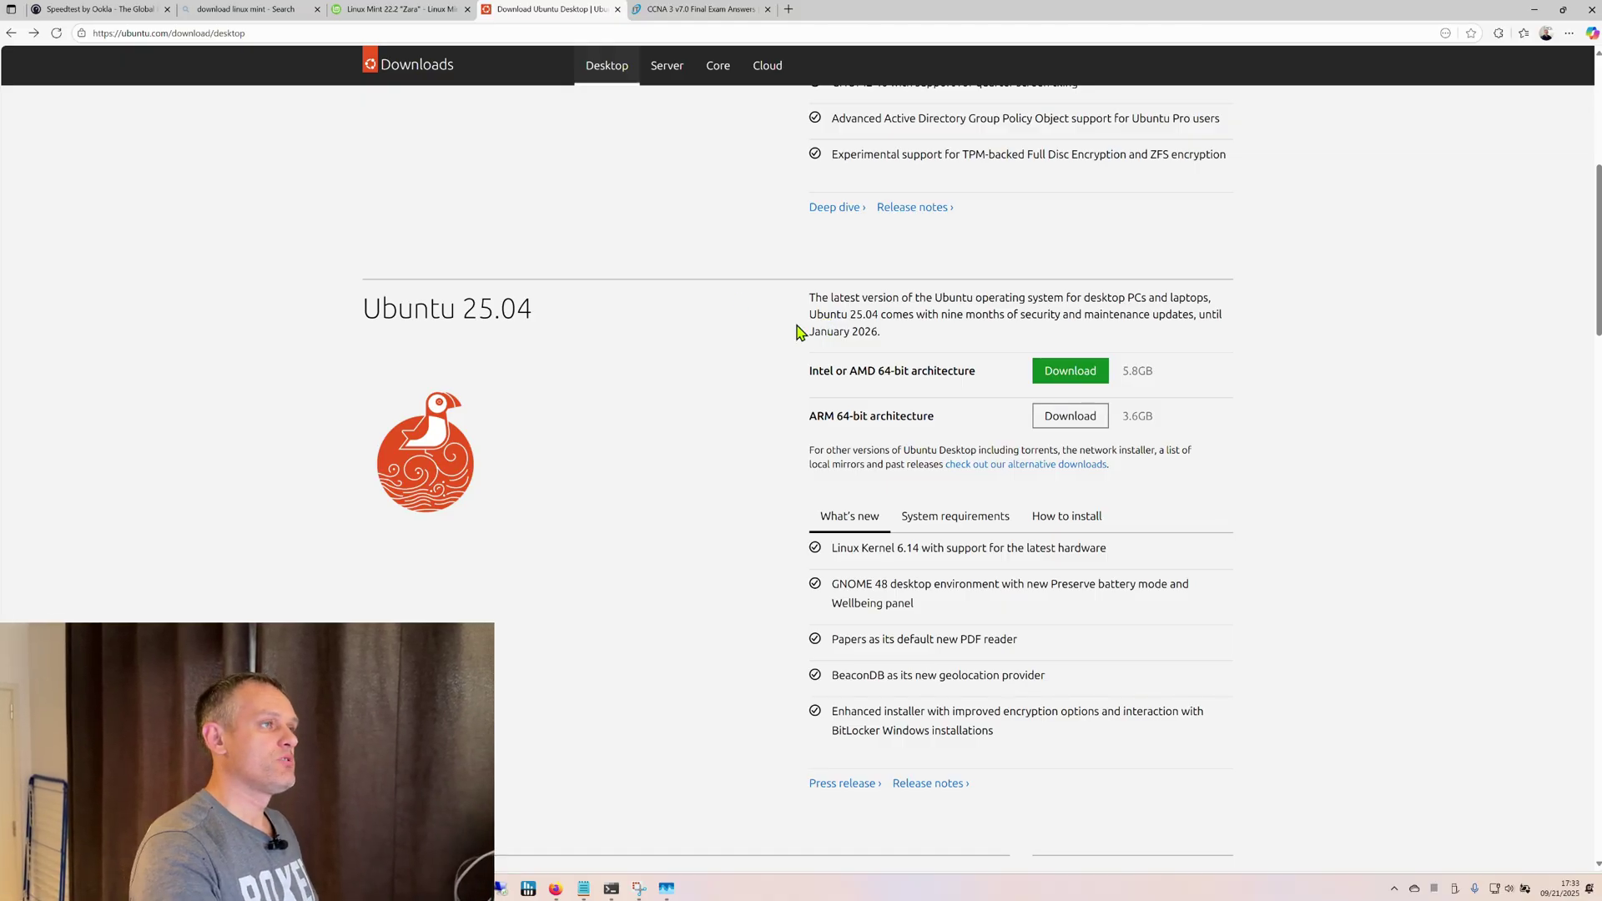
{"action": "left_click", "coordinate": [399, 12]}
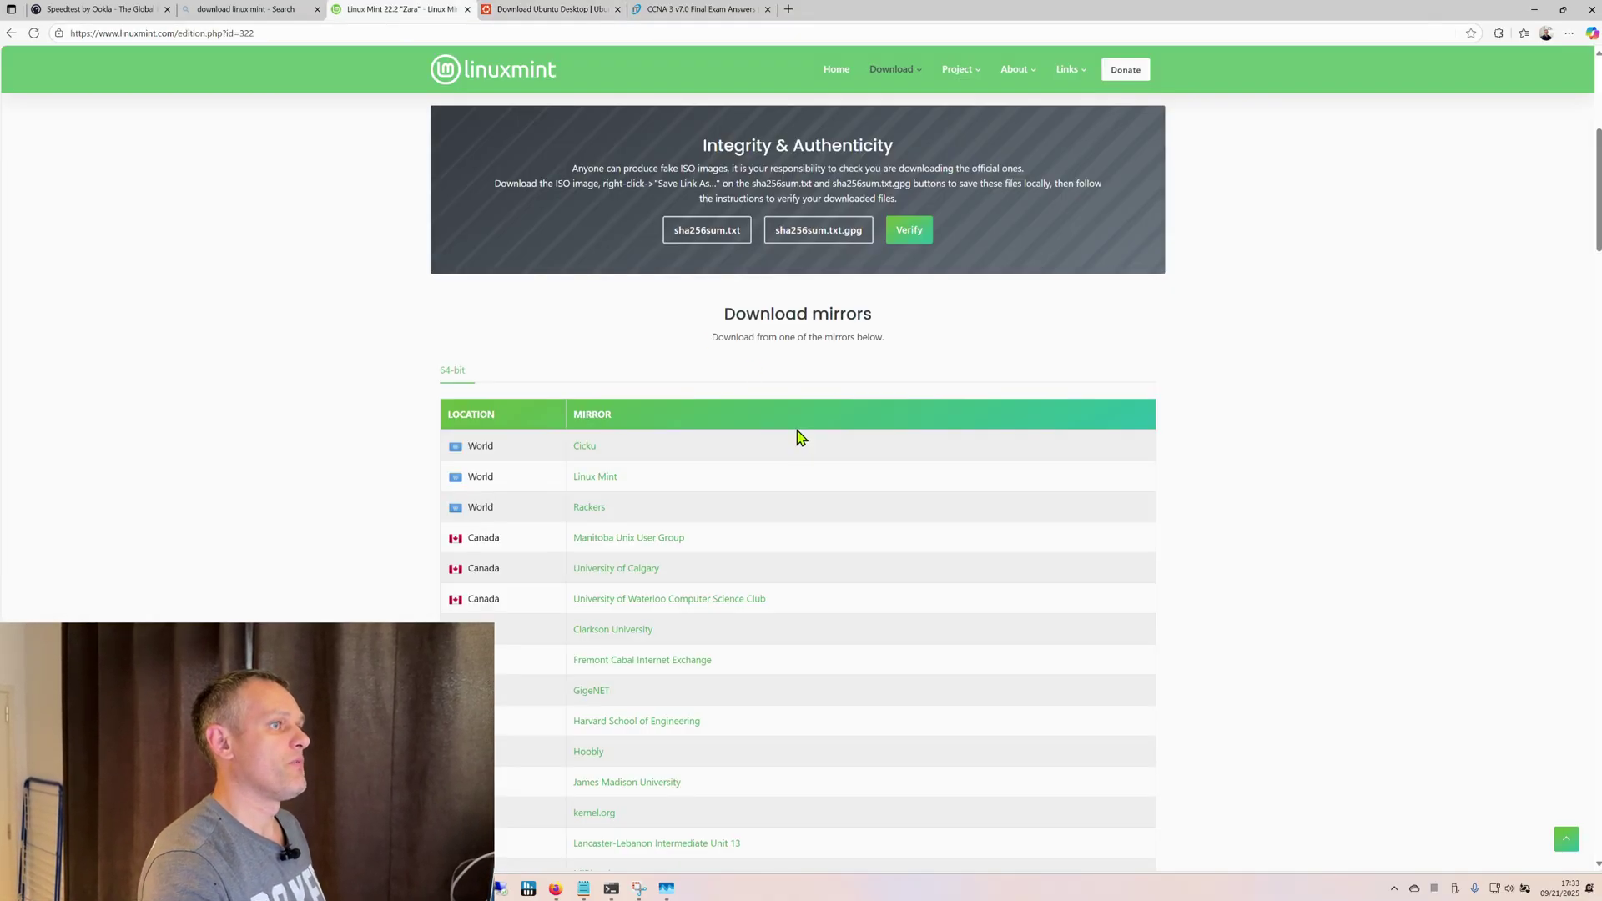